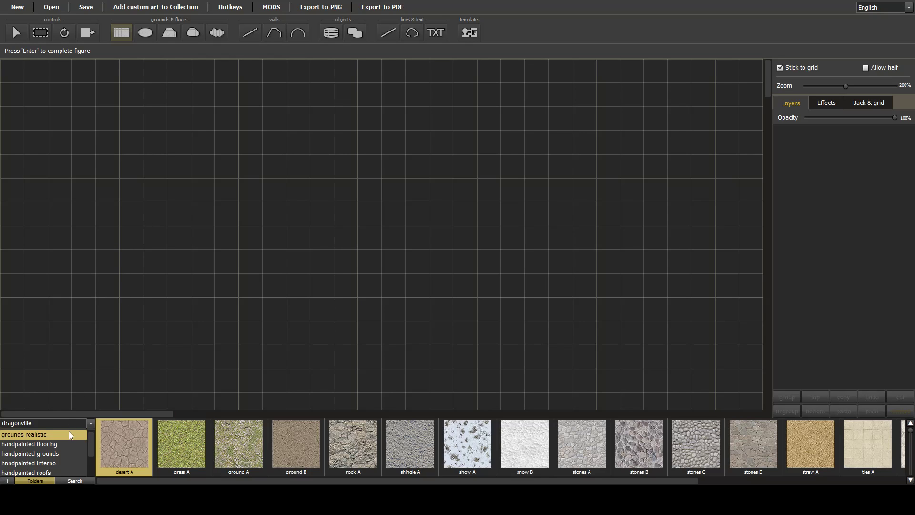
Pick the main folder's stone1 floor texture and draw a 20x2 rectangular floor strip
left_click(52, 443)
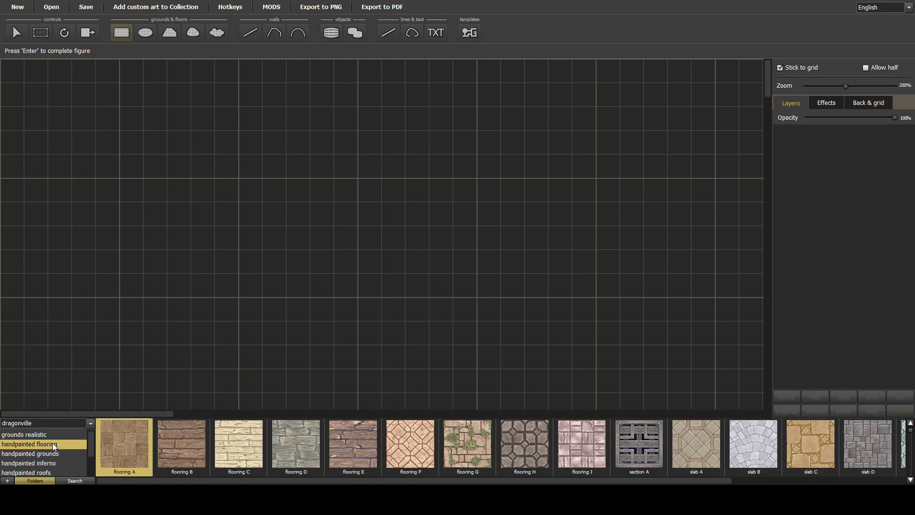
scroll(58, 469, "down", 1)
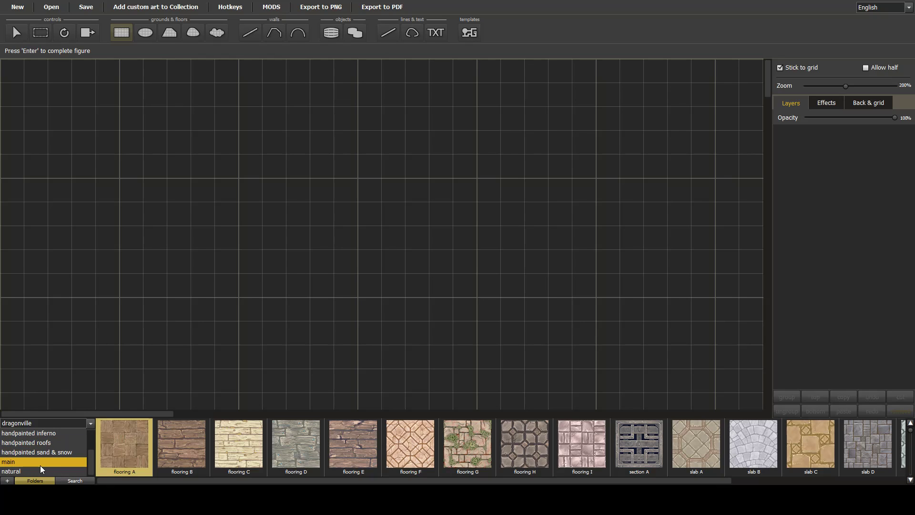
left_click(35, 464)
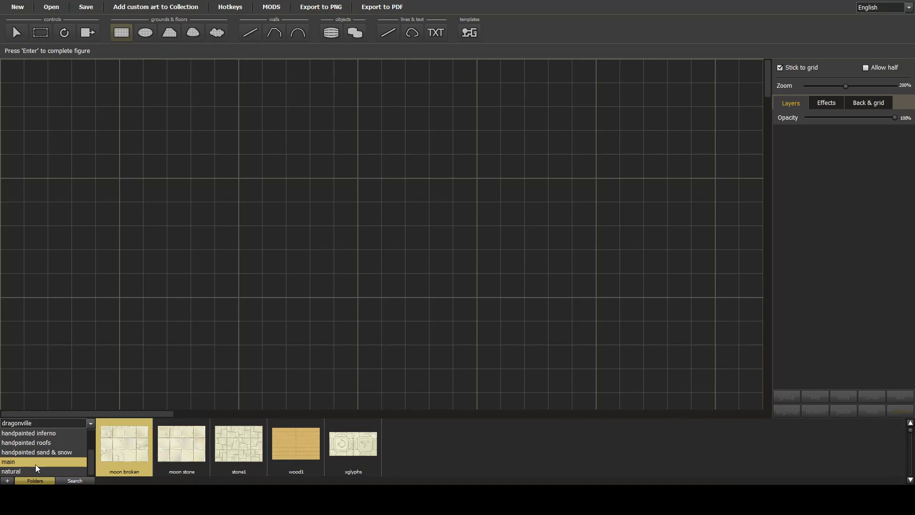
left_click(234, 449)
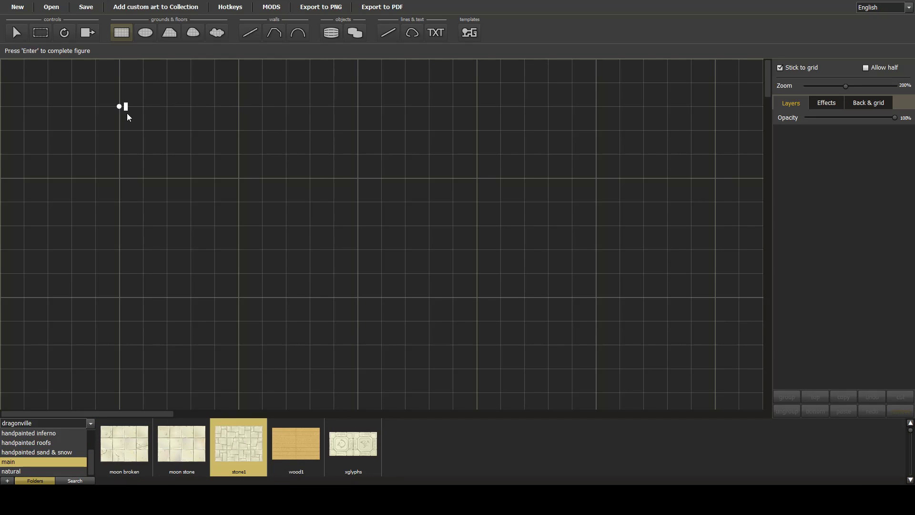
left_click(123, 34)
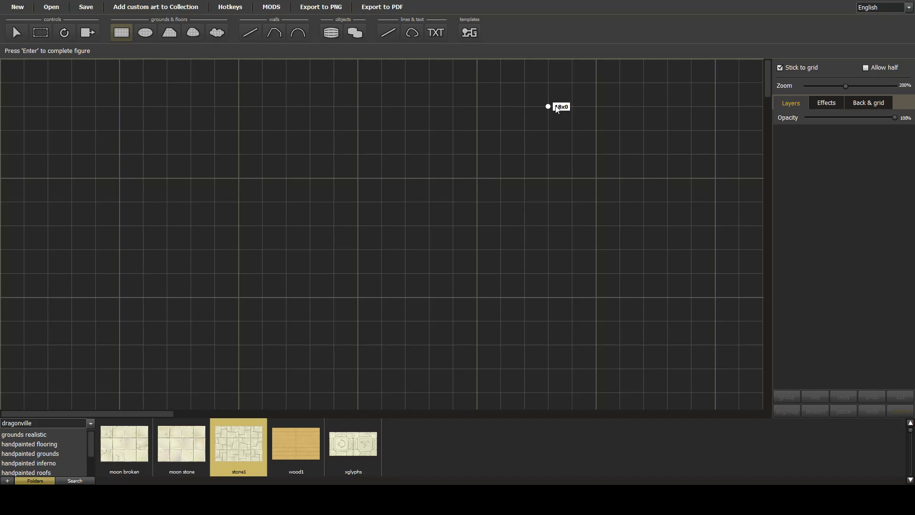
left_click_drag(643, 121, 594, 154)
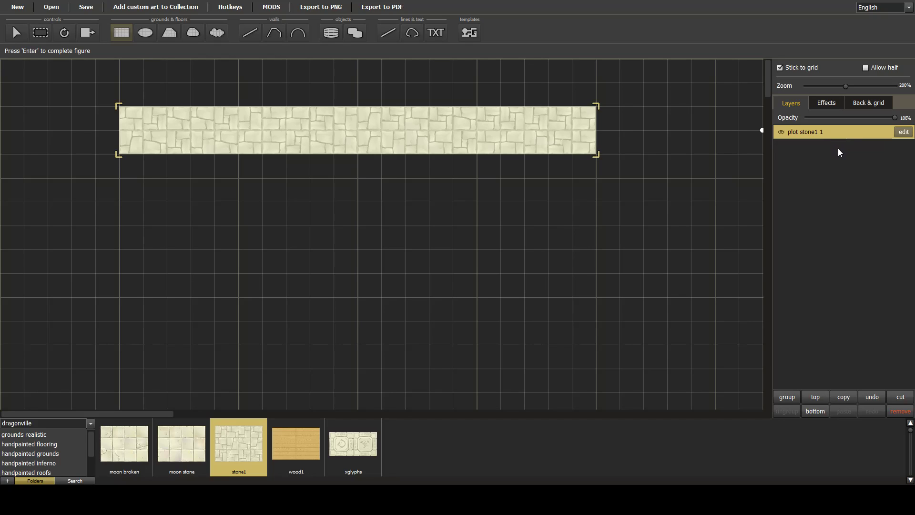
Complete the floor shape with a wall around it and rename the floor layer 'Corridor - Floor'
key("w")
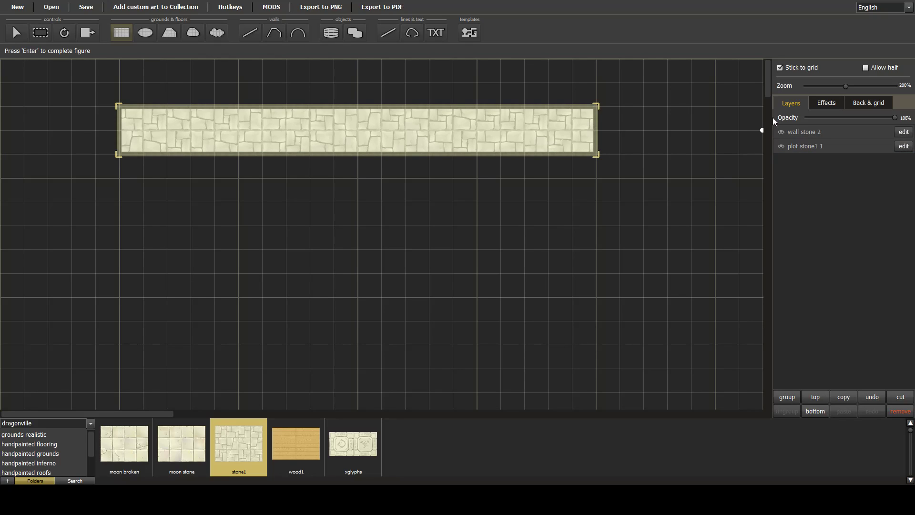
left_click(816, 143)
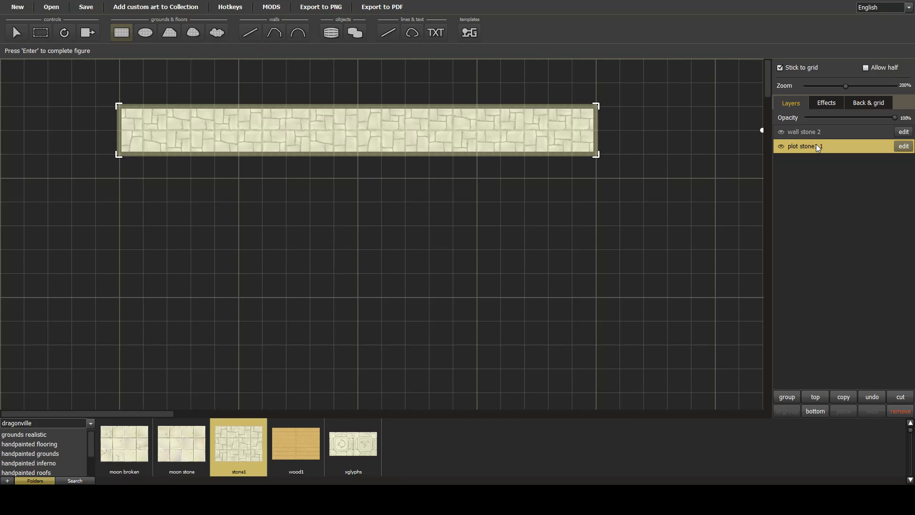
double_click(816, 144)
type("Corridor - Floor")
key("Return")
Rename the wall layer to 'Corridor - Wall'
left_click(819, 134)
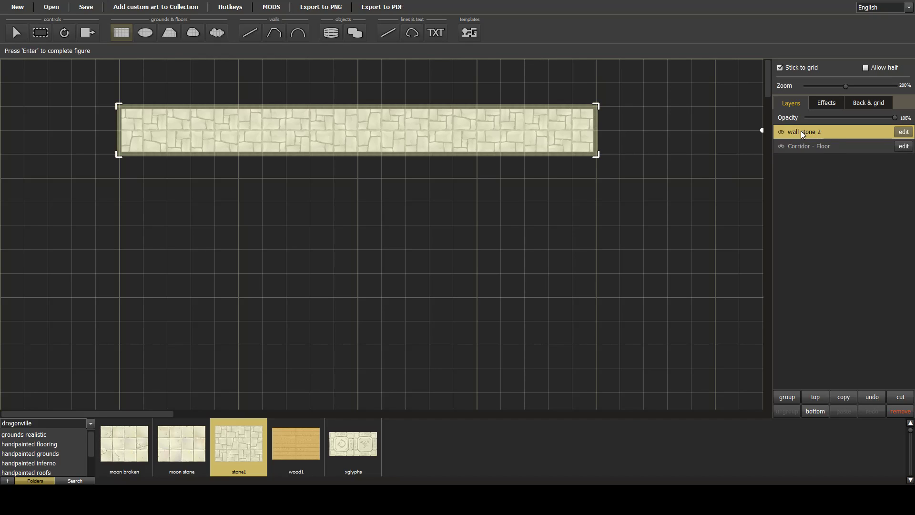
double_click(801, 131)
type("Co")
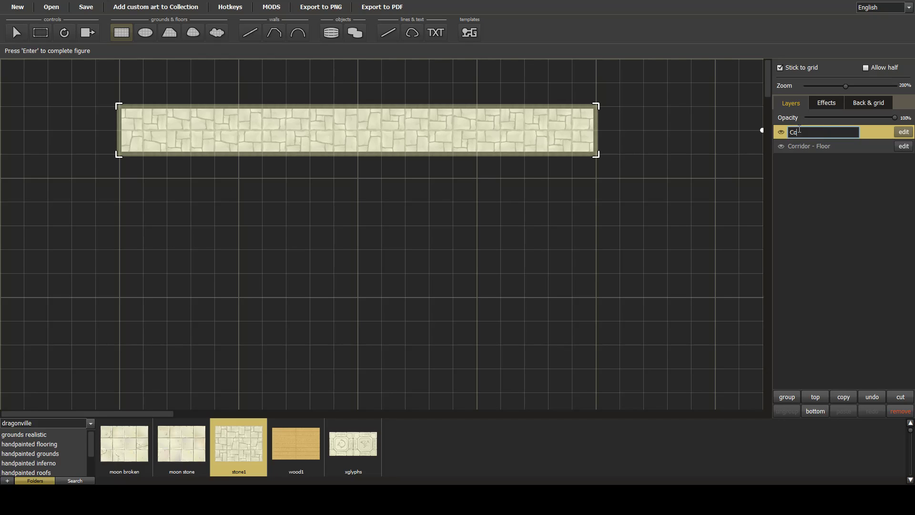
type("rridor Wall-")
key("Return")
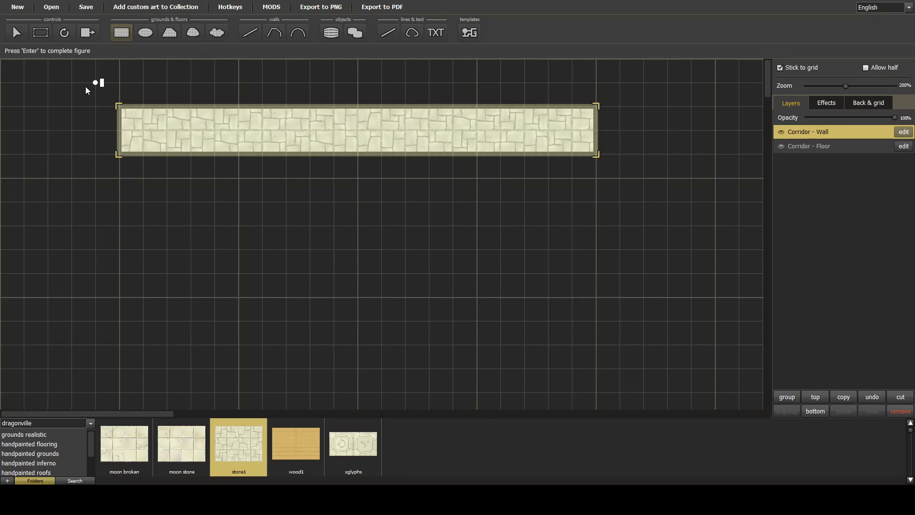
Give the corridor's line wall the fantasy_fortress 'light bricks' texture
left_click(251, 33)
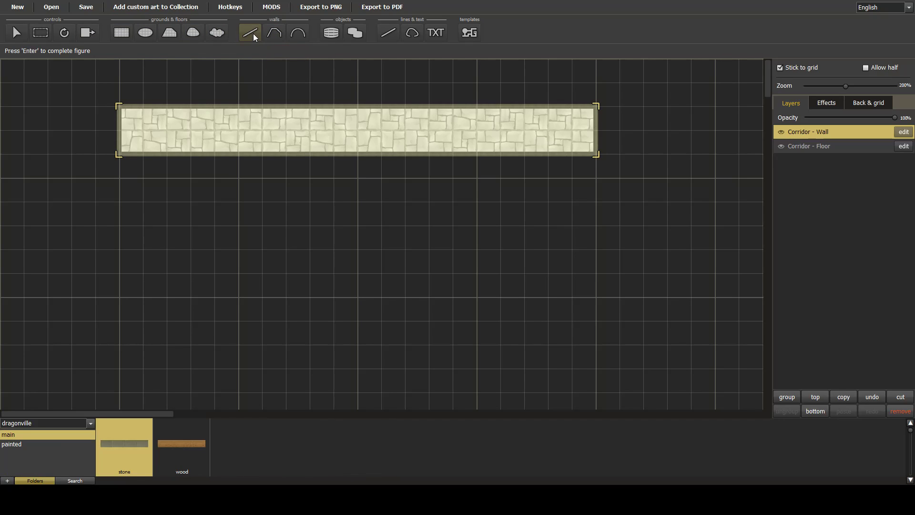
left_click(94, 419)
left_click(61, 404)
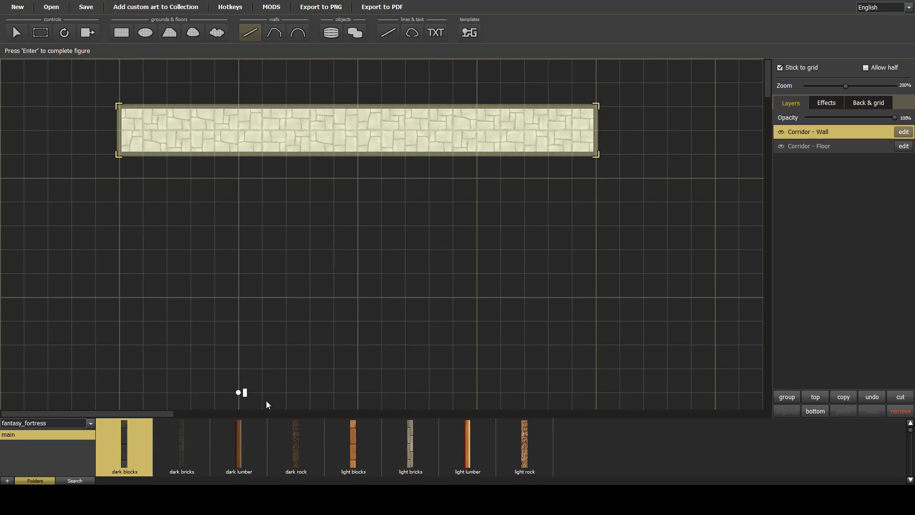
left_click(410, 465)
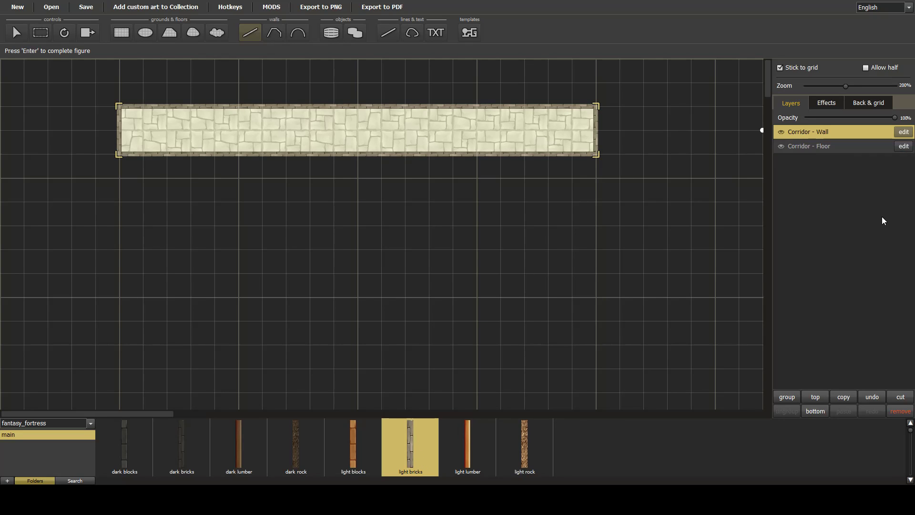
Apply the long shadow effect preset to the Corridor - Wall layer
left_click(828, 104)
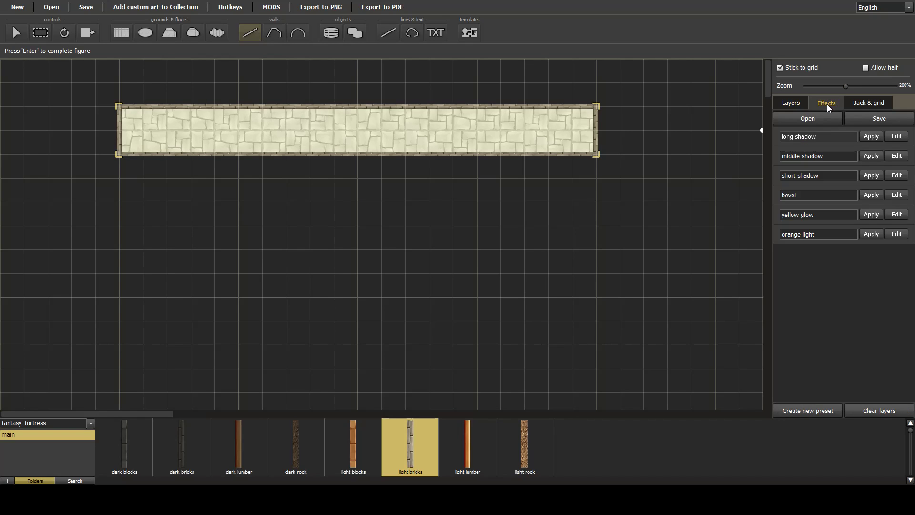
left_click(897, 137)
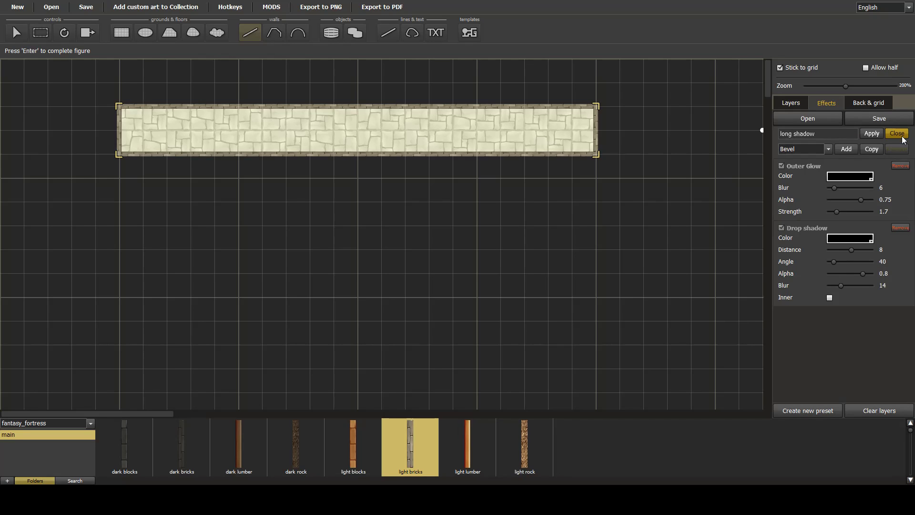
left_click(877, 133)
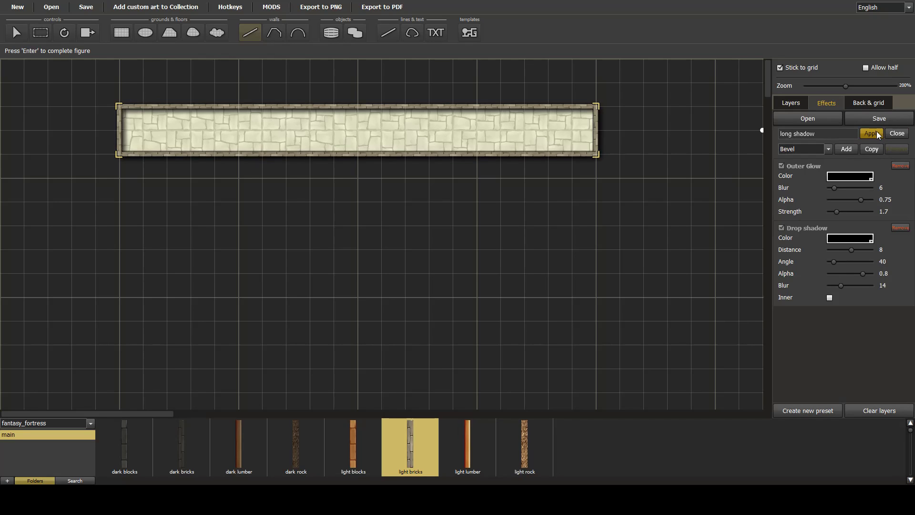
left_click(789, 105)
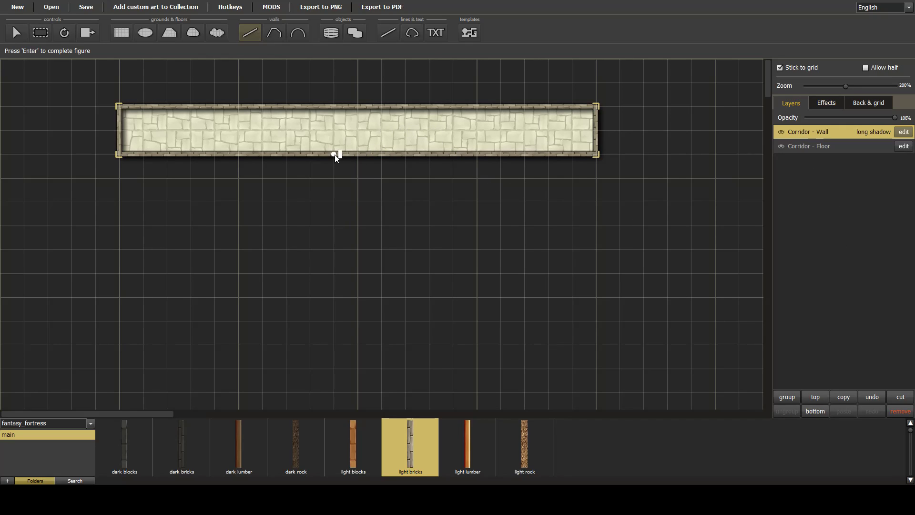
key("Left")
scroll(328, 163, "up", 2)
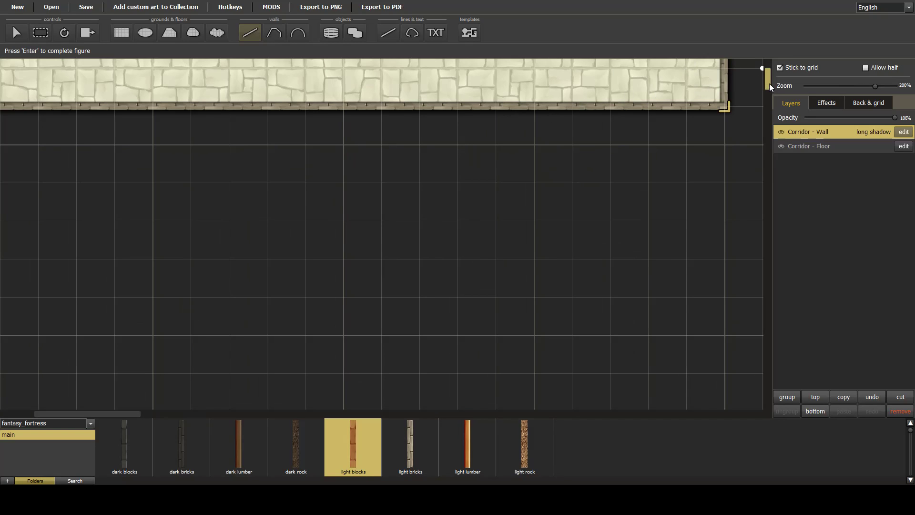
left_click_drag(768, 84, 771, 72)
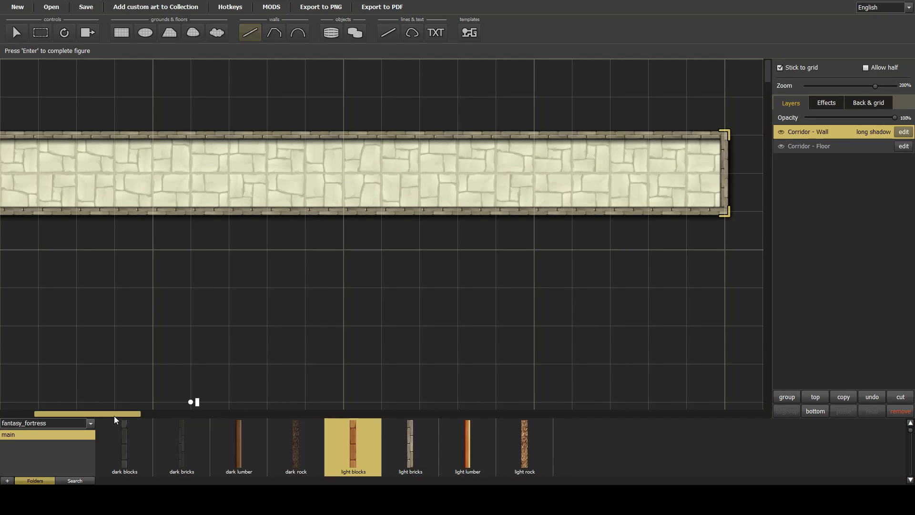
left_click_drag(113, 414, 109, 414)
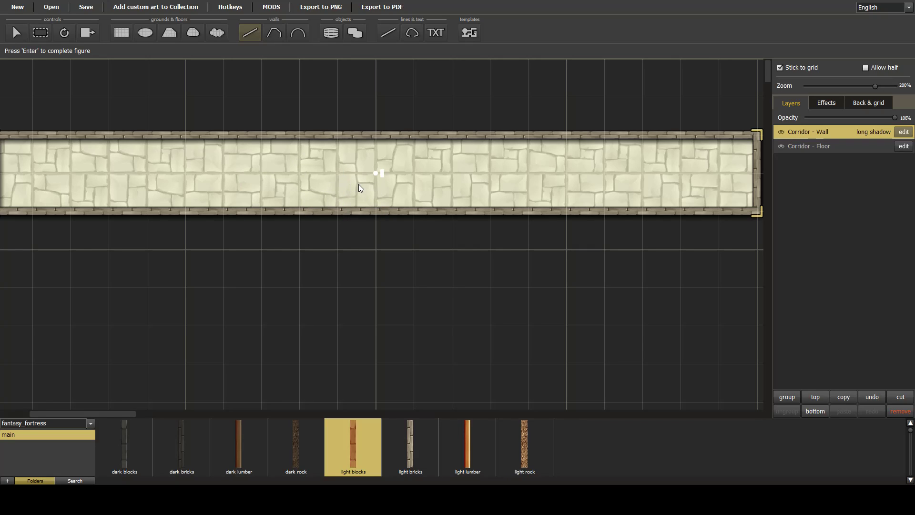
Set up a black line of thickness 3.00 with half-square snapping allowed
left_click(388, 38)
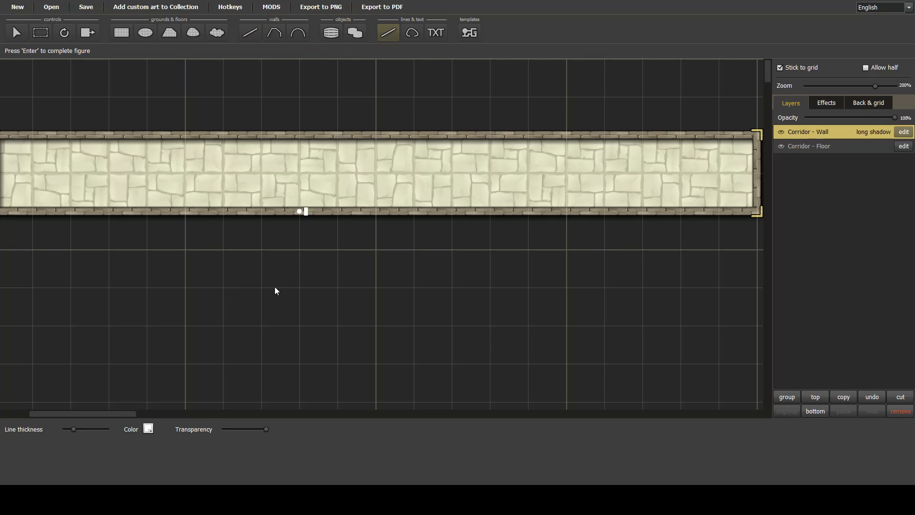
left_click(148, 429)
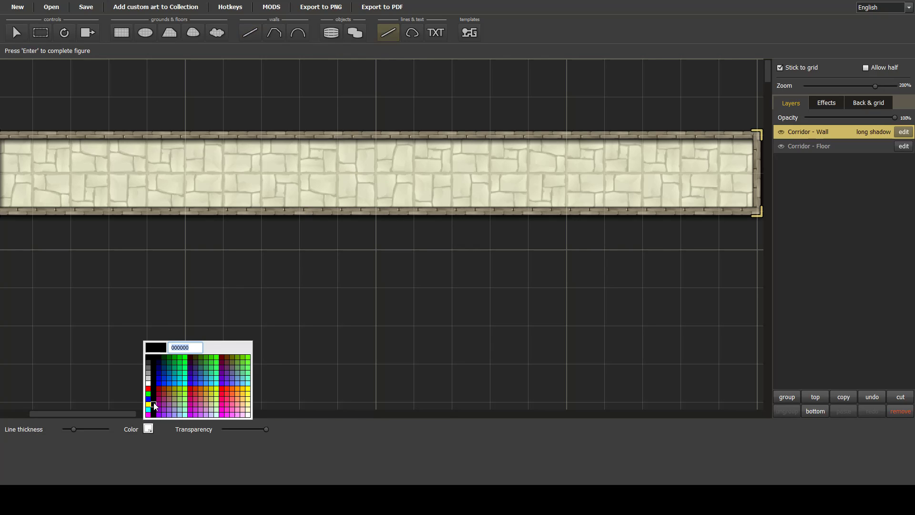
left_click(150, 358)
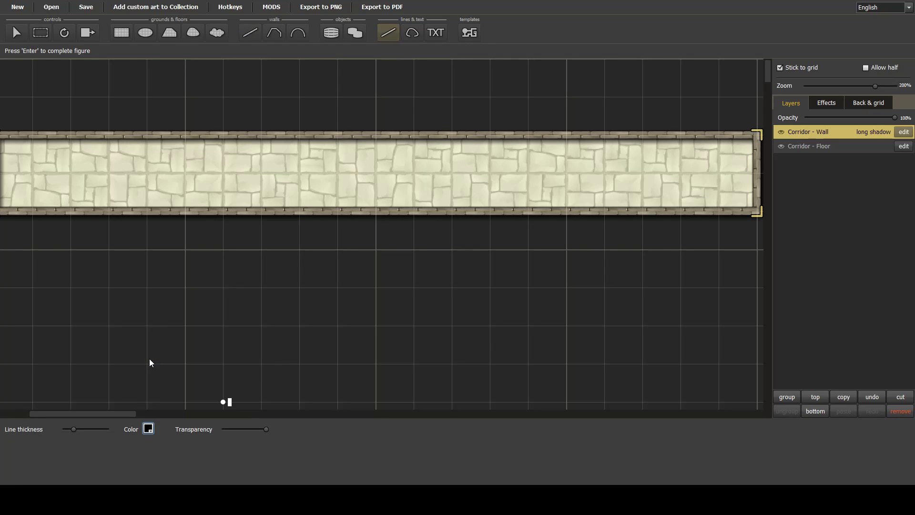
left_click(74, 428)
left_click_drag(70, 429, 69, 429)
left_click(865, 68)
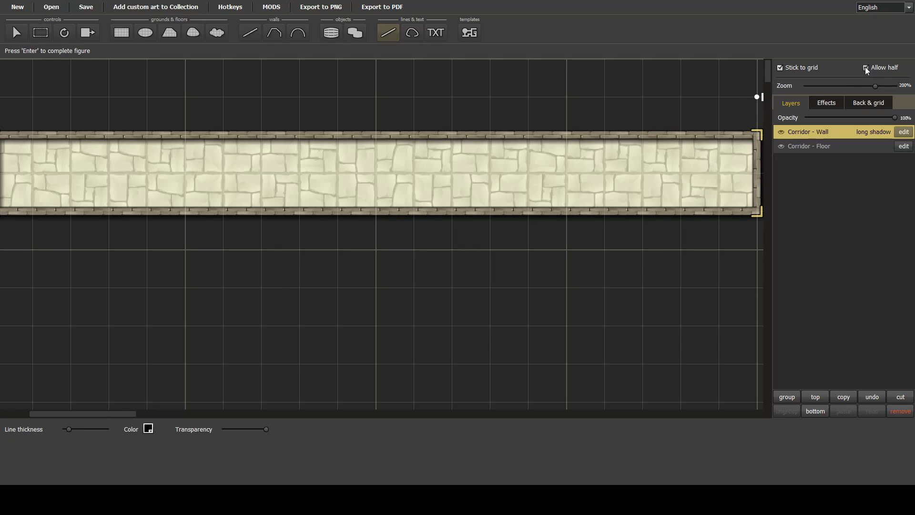
Draw a closed step outline across the middle of the corridor
left_click(376, 213)
left_click(359, 207)
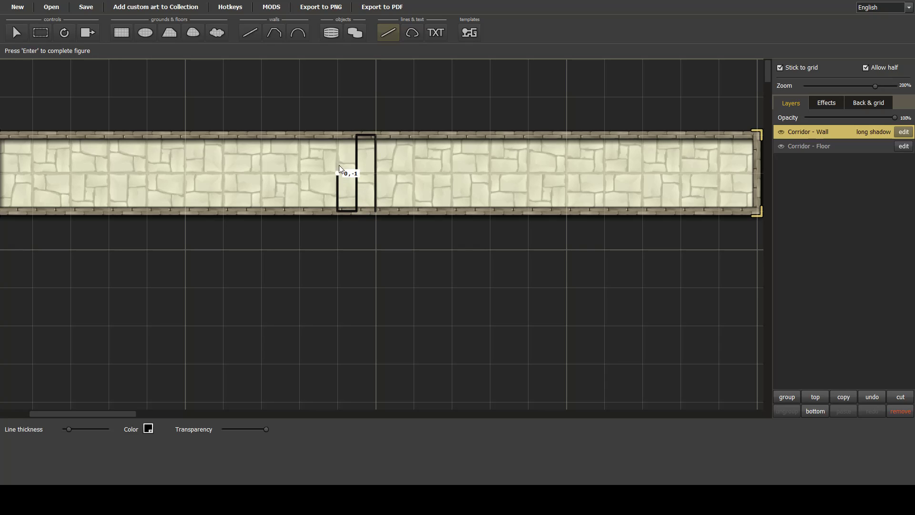
left_click(327, 137)
left_click(304, 206)
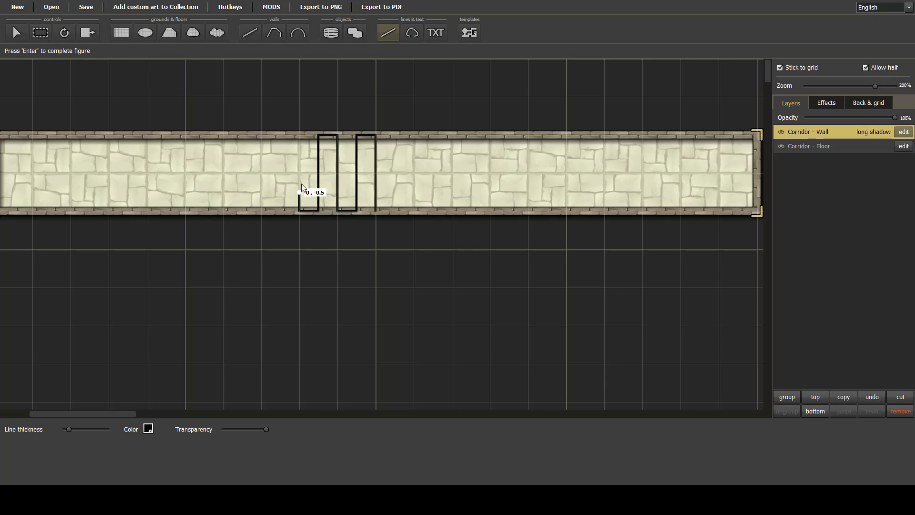
left_click(300, 142)
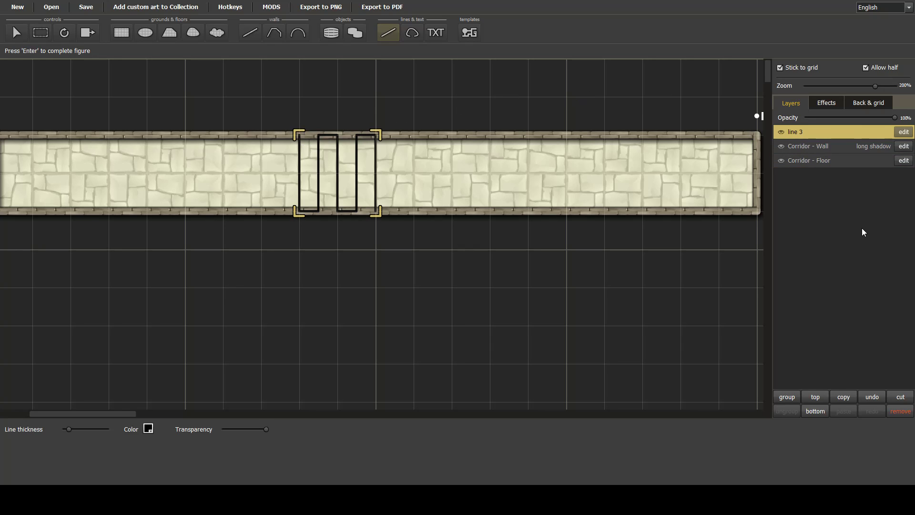
Rename layer line 3 to 'Corridor Stairs' and place it beneath Corridor - Wall
double_click(794, 132)
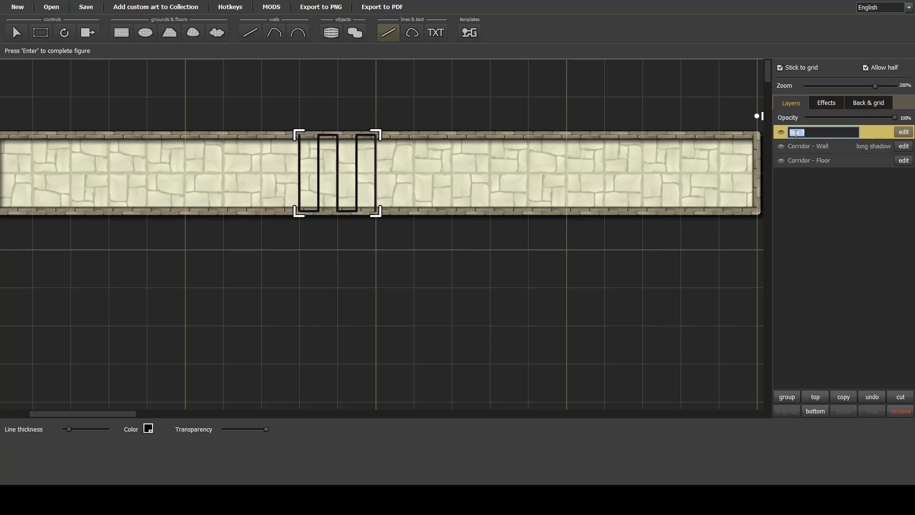
type("Corridor Stairs")
key("Return")
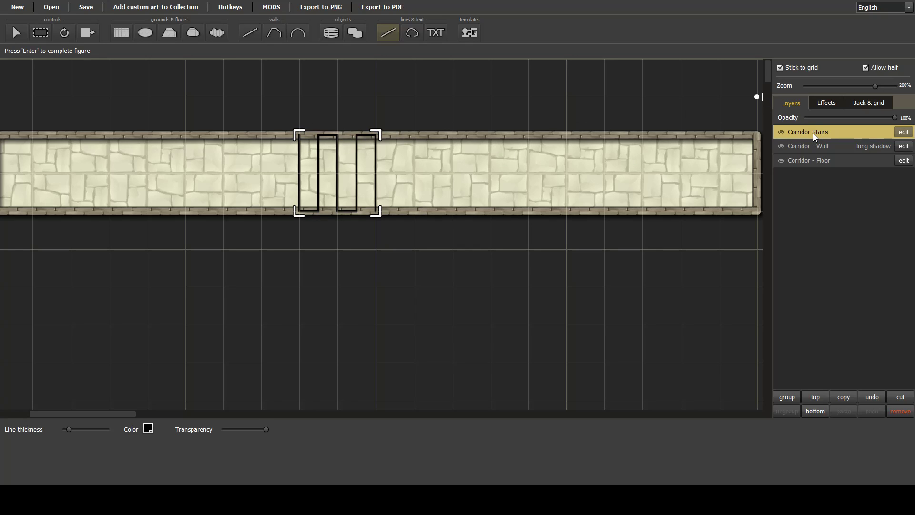
left_click_drag(813, 136, 814, 151)
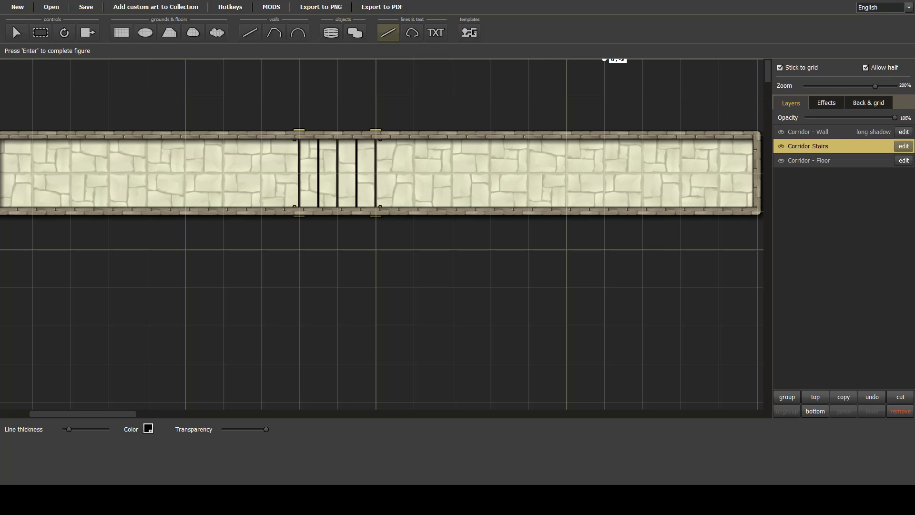
left_click(15, 35)
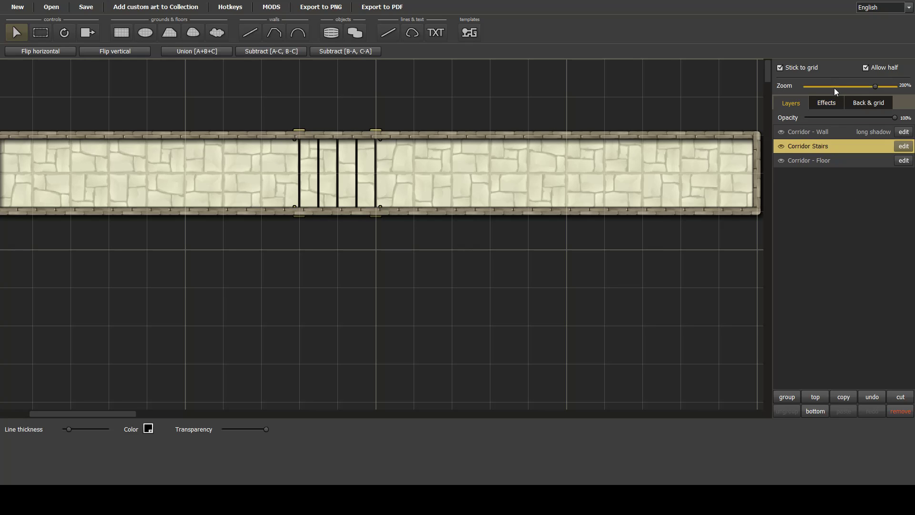
Apply the long shadow effect preset to the Corridor Stairs layer
left_click(831, 101)
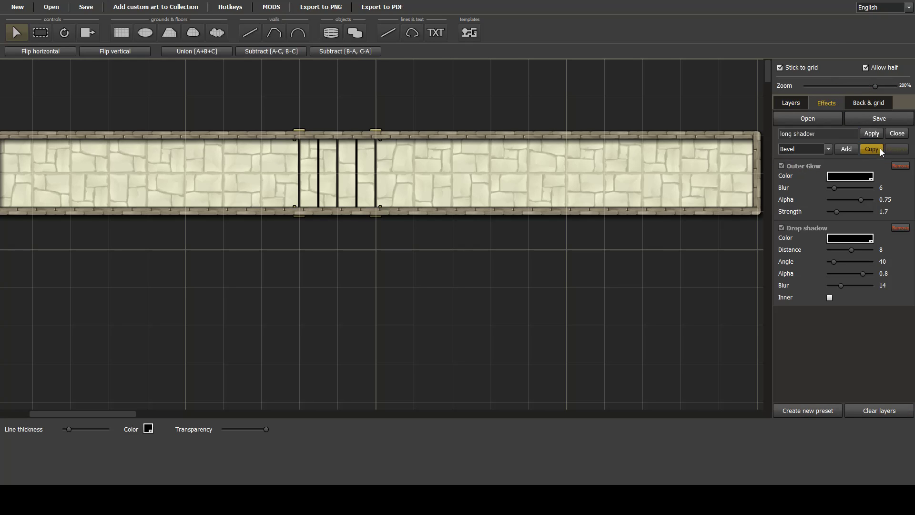
left_click(875, 135)
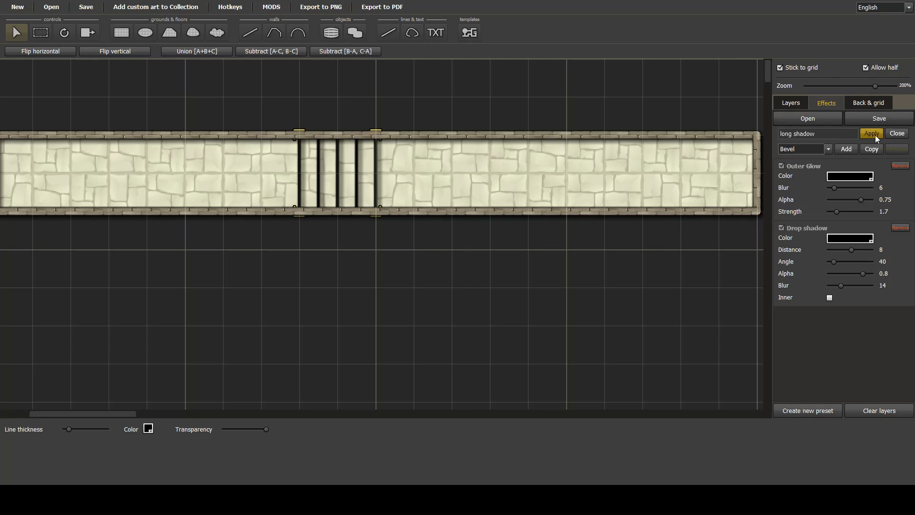
left_click(797, 100)
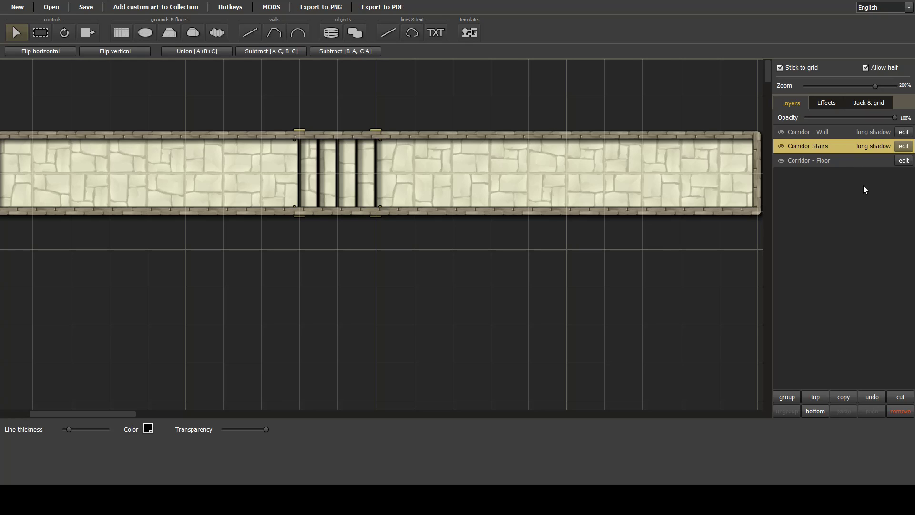
Reduce the stair line thickness from 3 to 2 and recolour them a softer dark grey
left_click(908, 146)
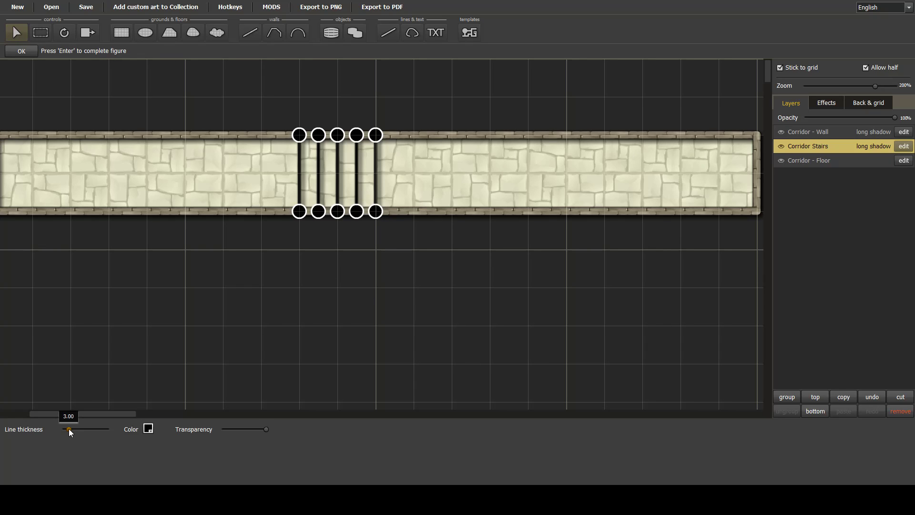
left_click_drag(69, 429, 67, 429)
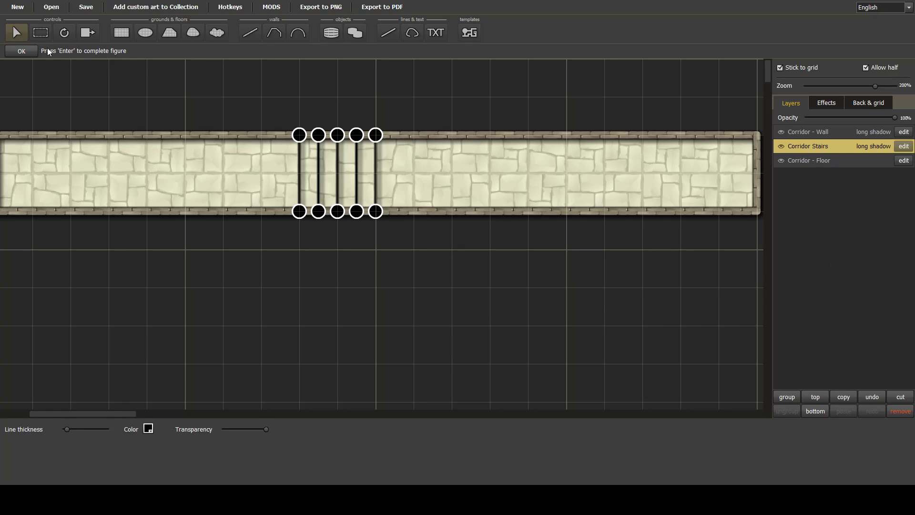
left_click(21, 51)
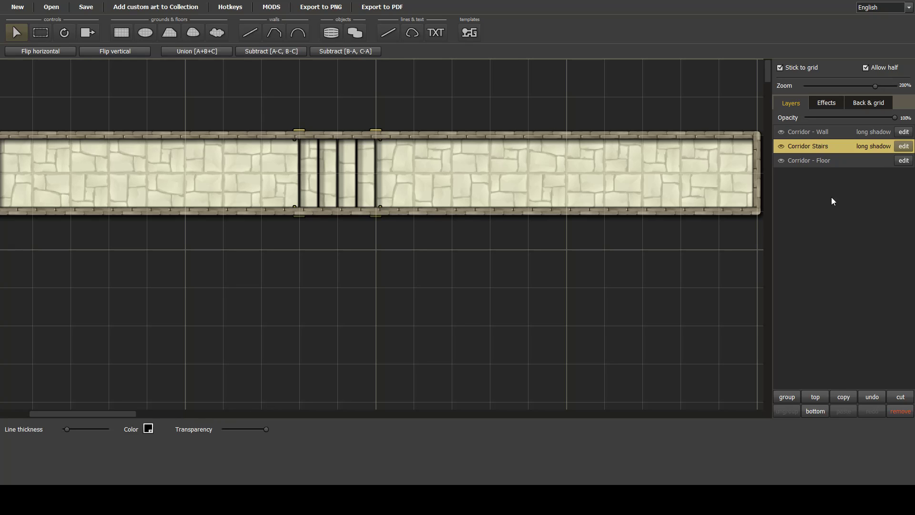
left_click(902, 147)
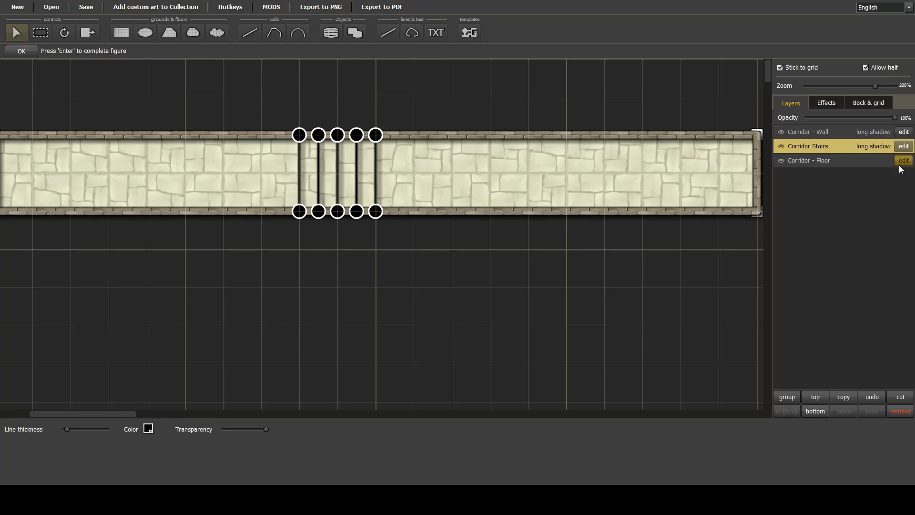
left_click(148, 428)
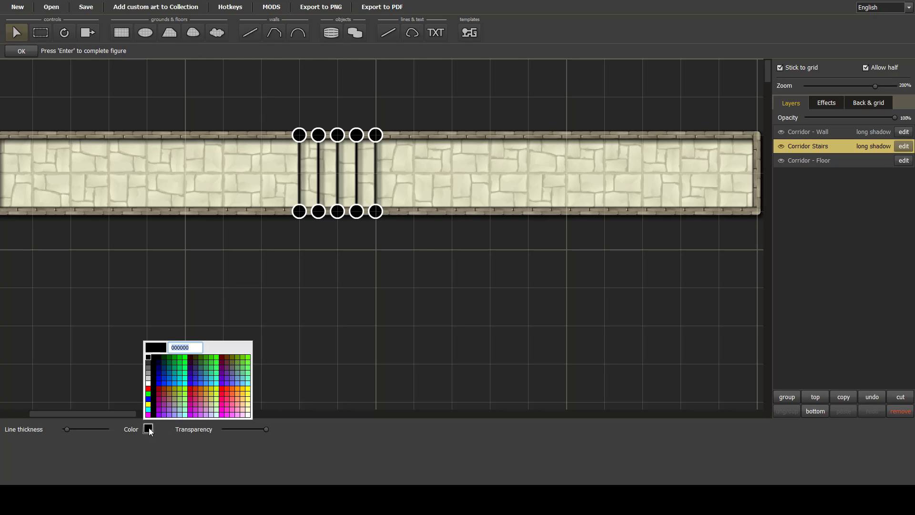
left_click(149, 363)
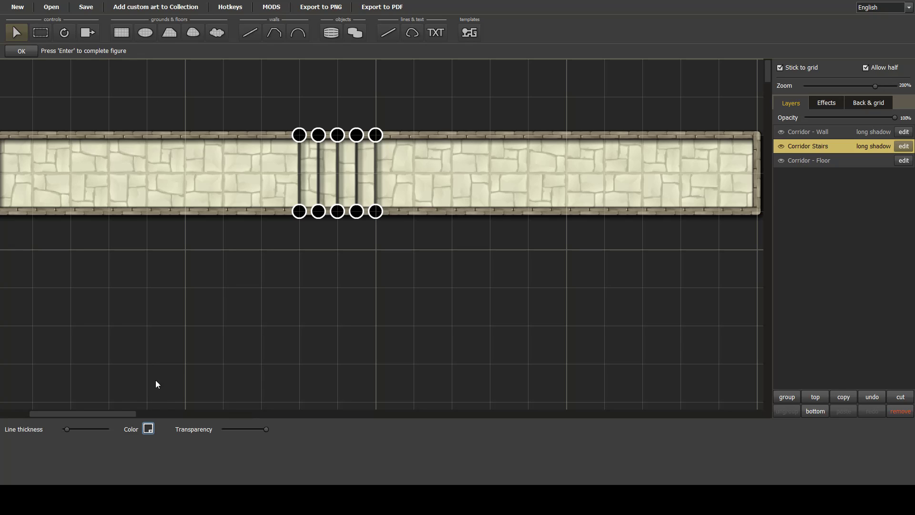
left_click(31, 53)
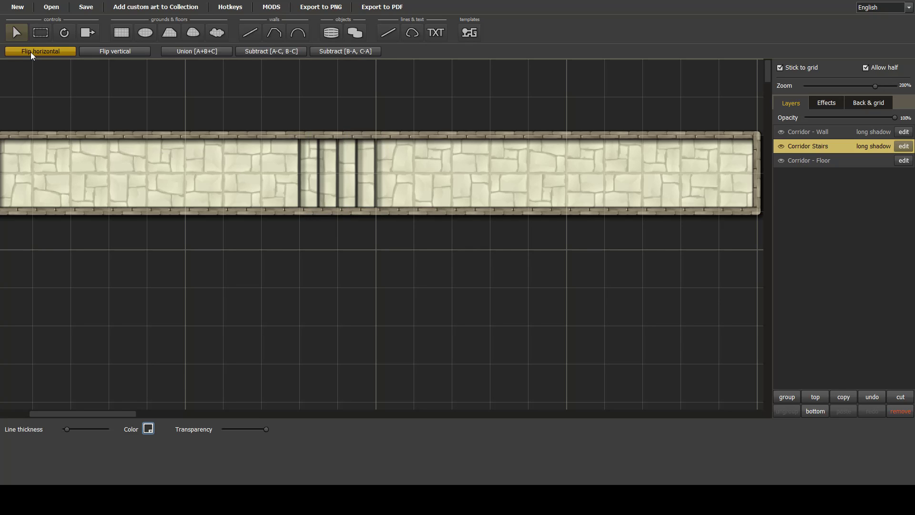
Select the Corridor - Floor layer
left_click(45, 218)
left_click(839, 146)
left_click(819, 163)
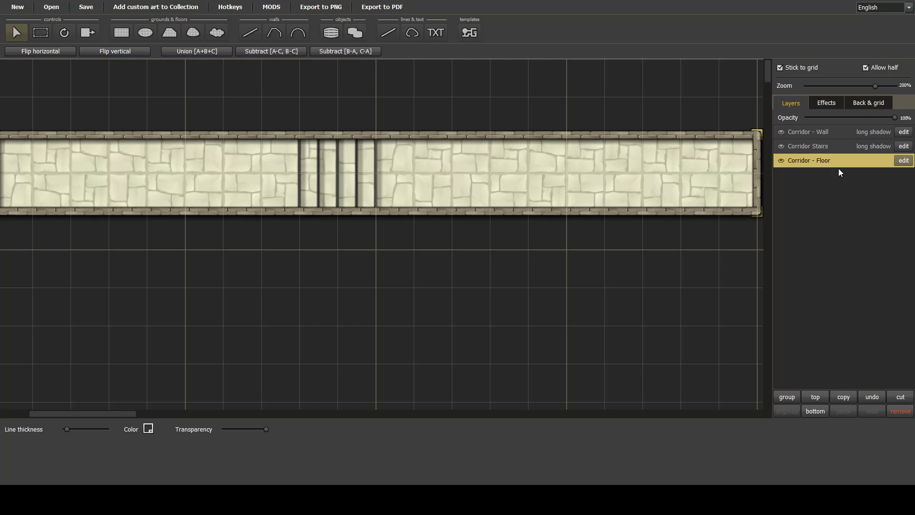
Retexture the corridor floor as ground, trying wood1 before browsing the handpainted grounds textures
key("g")
left_click(306, 451)
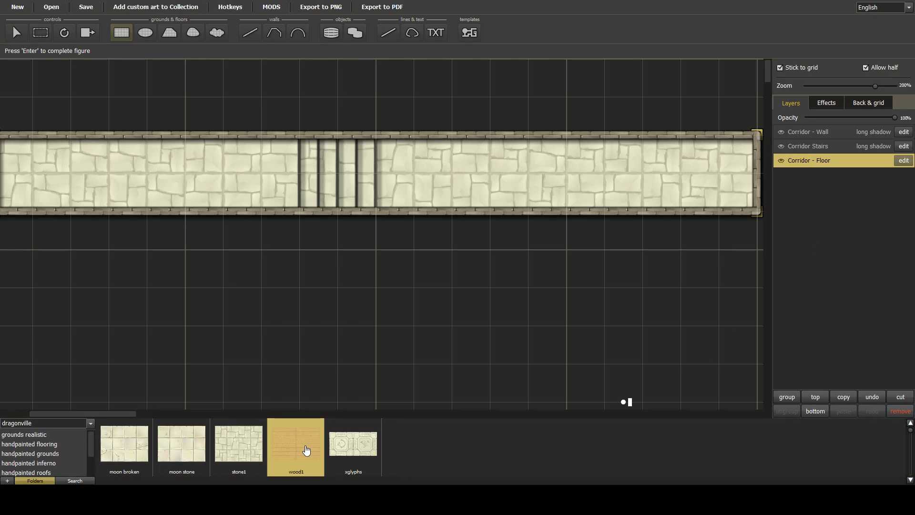
left_click(322, 462)
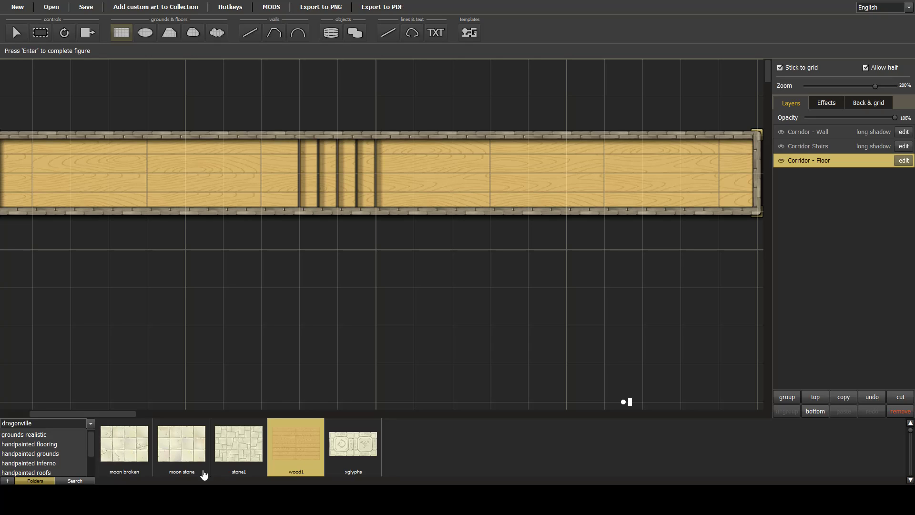
left_click(51, 455)
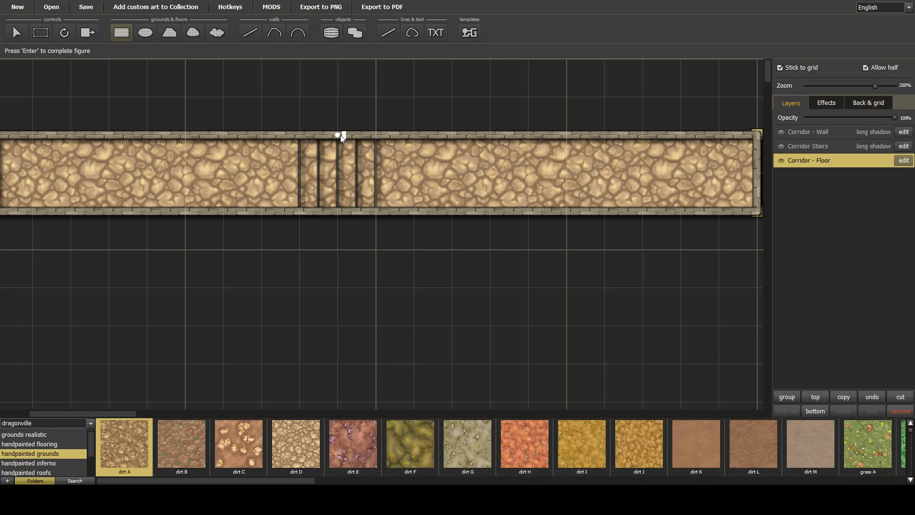
Set the background grid transparency to 0.05 and zoom out over the whole corridor
left_click(857, 102)
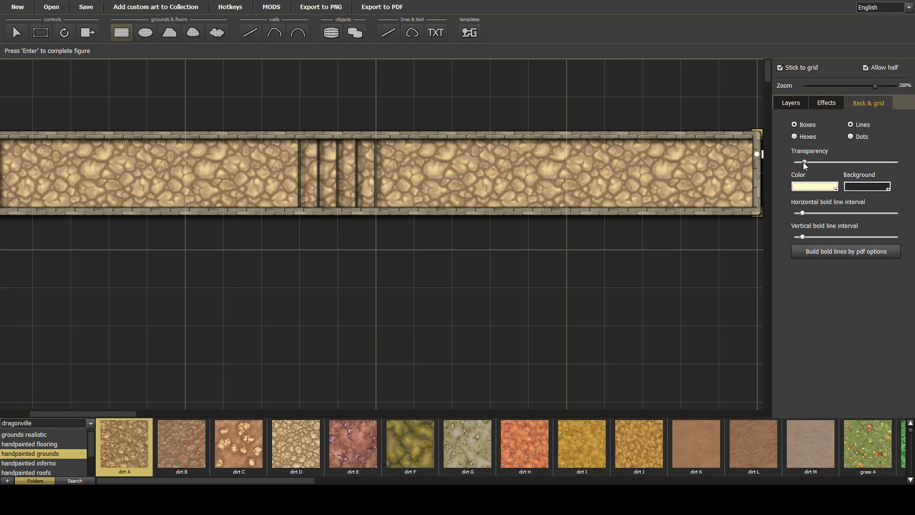
left_click_drag(802, 162, 792, 161)
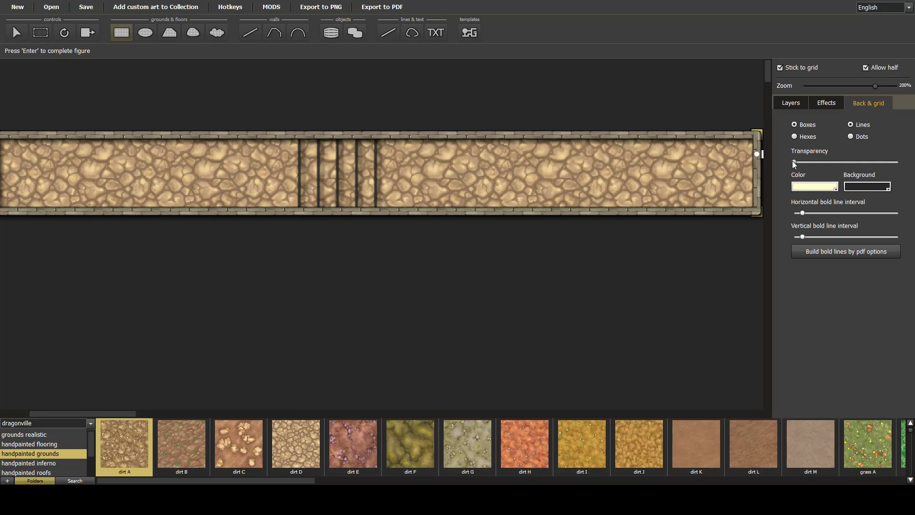
mouse_move(795, 160)
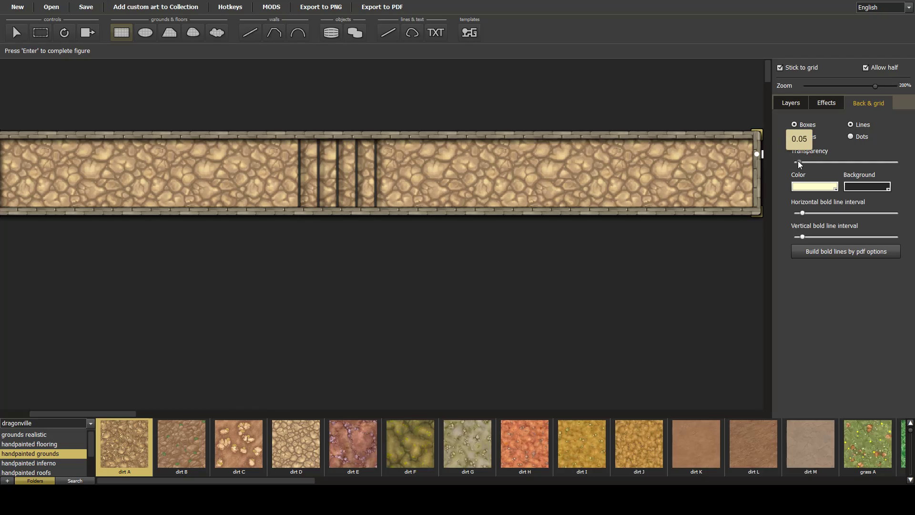
left_click_drag(802, 161, 803, 162)
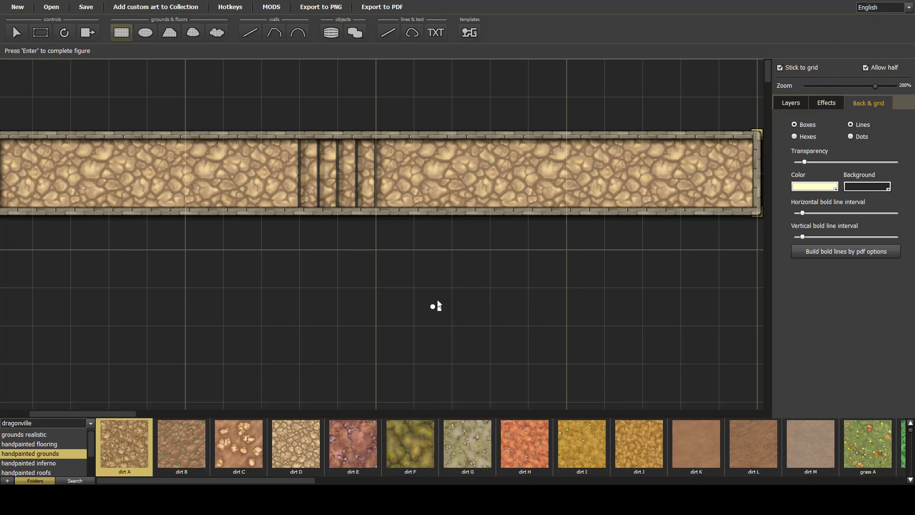
scroll(438, 305, "down", 3)
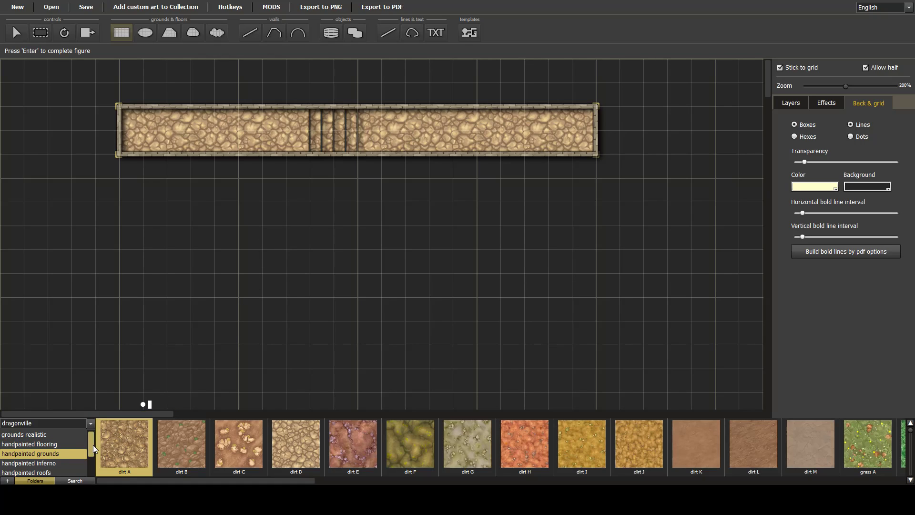
Select the stone1 floor texture from the main texture folder
left_click_drag(93, 434, 93, 467)
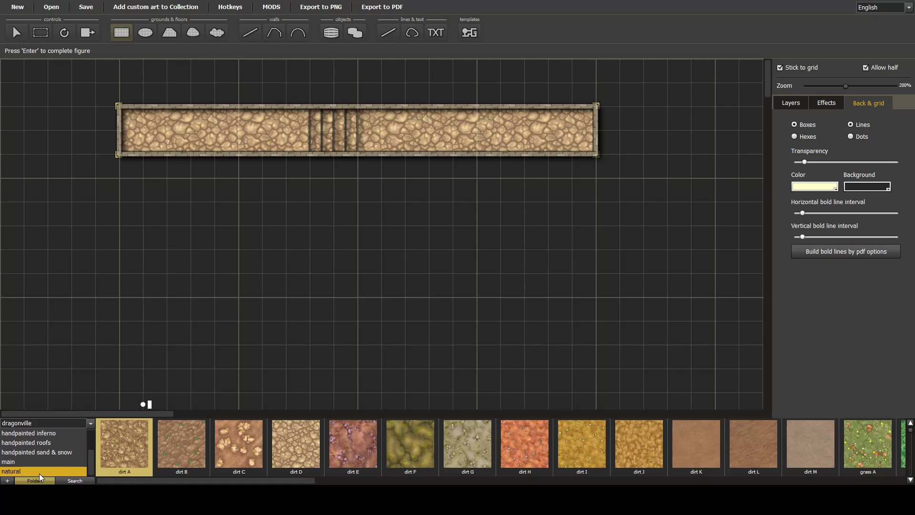
left_click(32, 462)
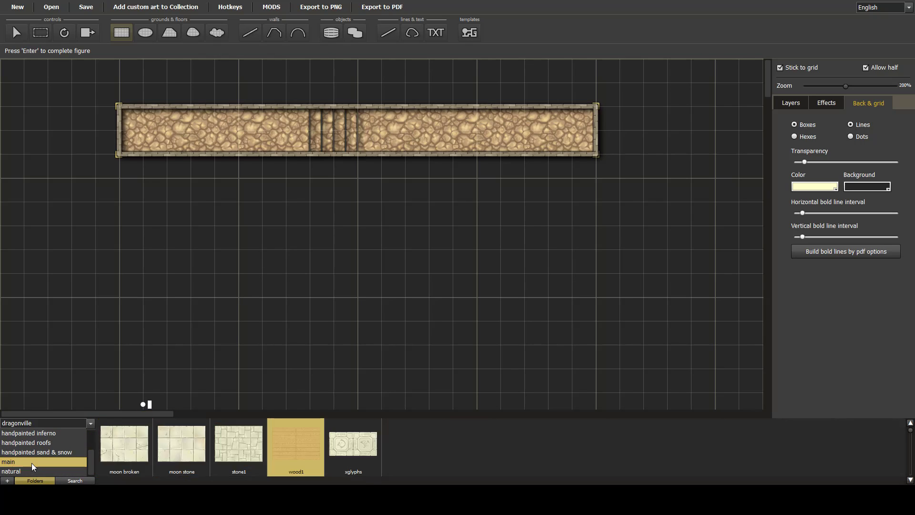
left_click(242, 453)
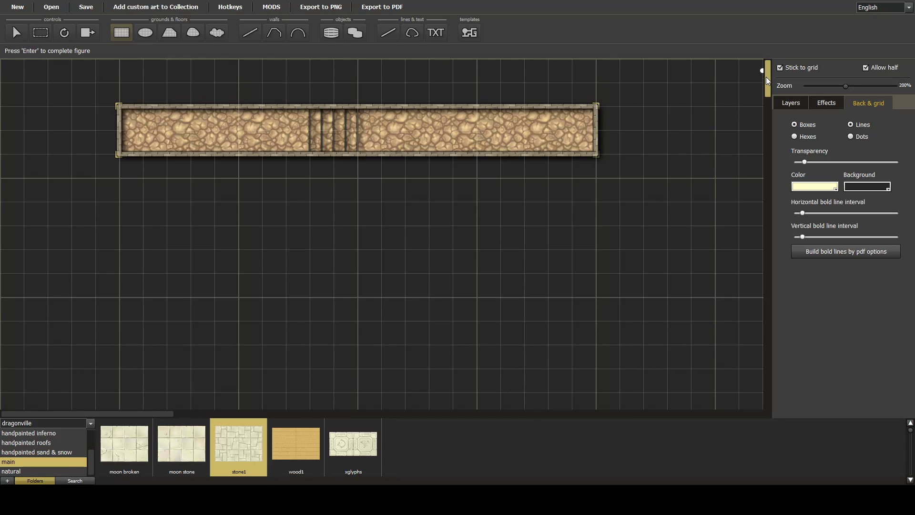
Draw a 10x9 walled stone1 room below the corridor and move its layers below Corridor - Floor
left_click_drag(765, 77, 768, 85)
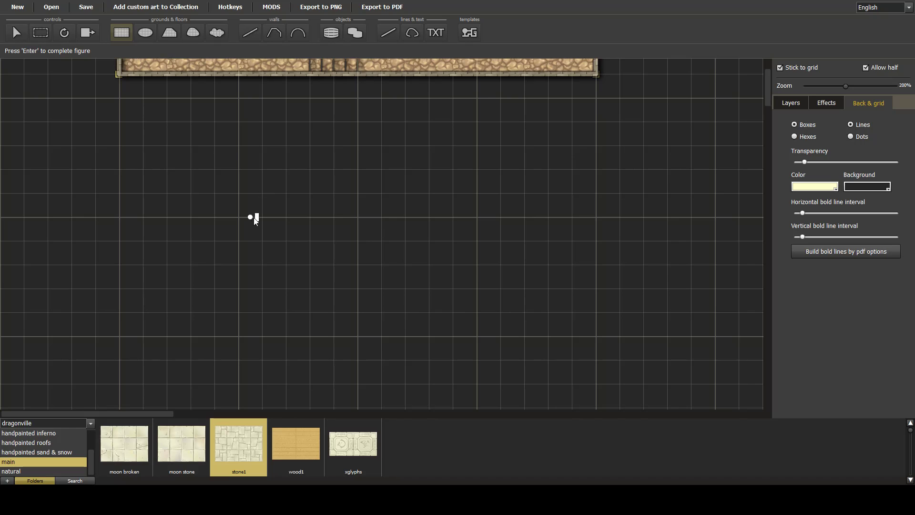
left_click_drag(237, 123, 477, 336)
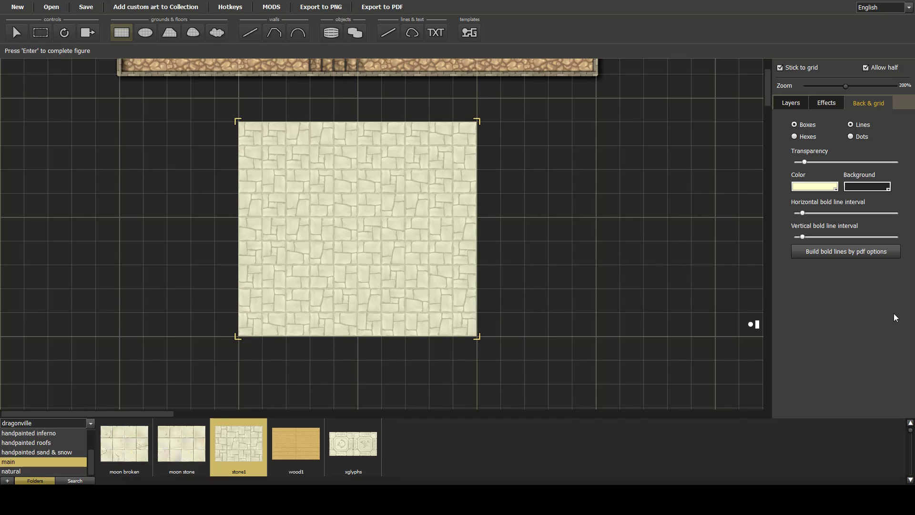
left_click(792, 103)
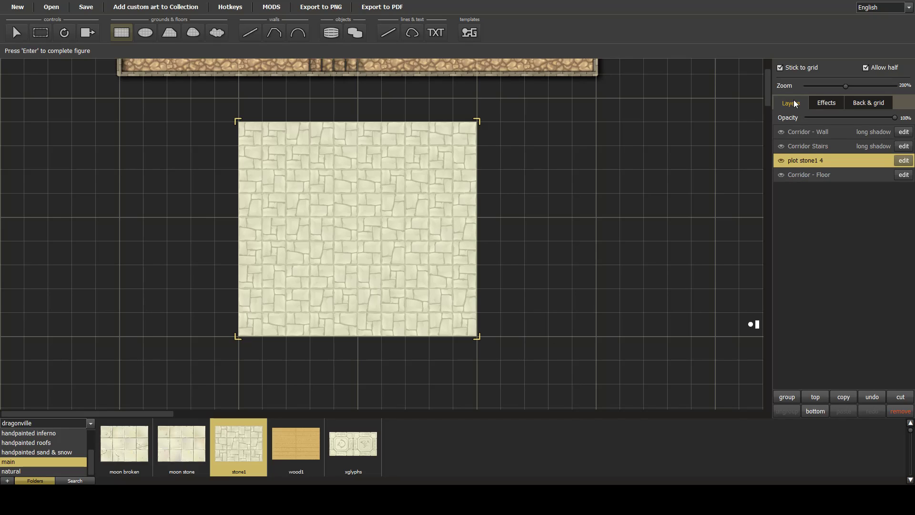
left_click_drag(809, 160, 811, 181)
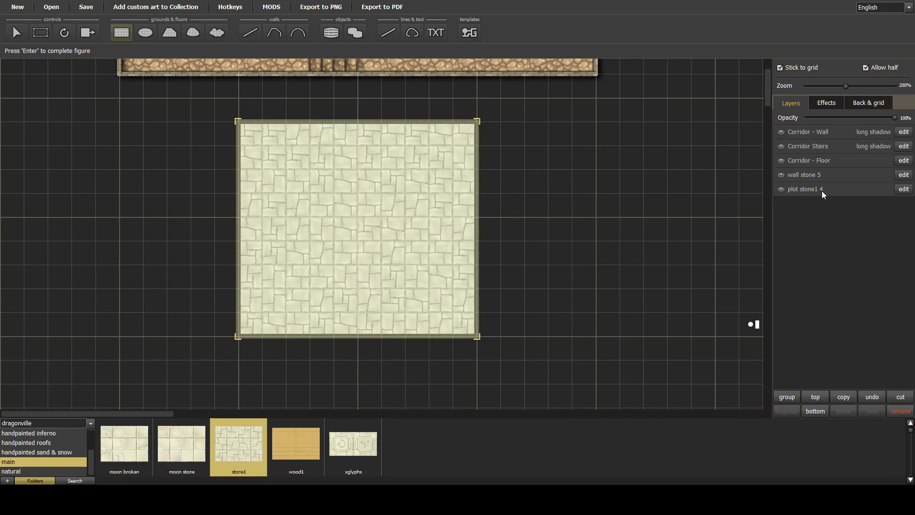
Rename the plot stone1 4 layer to 'Room - Floor'
left_click(821, 191)
left_click(810, 186)
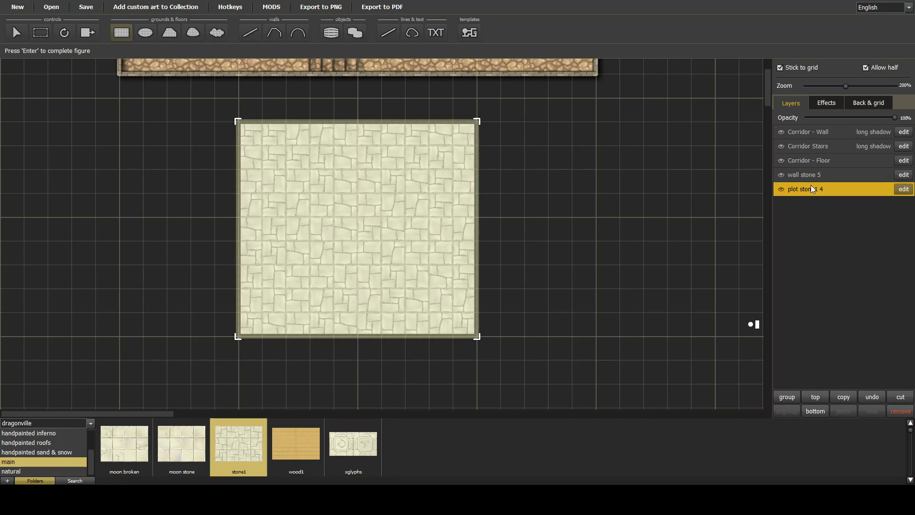
double_click(811, 185)
type("R")
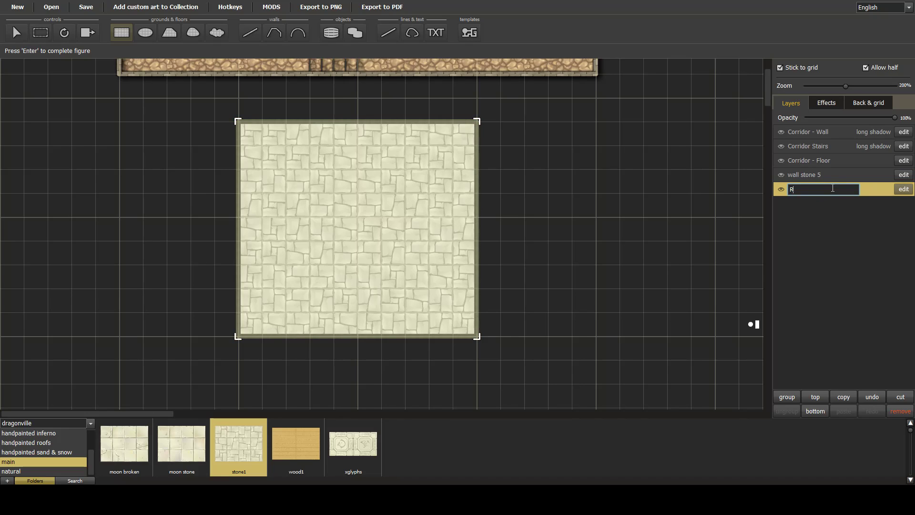
type("oom - Floor")
key("Return")
Rename the wall stone 5 layer to 'Room - Wall'
left_click(811, 181)
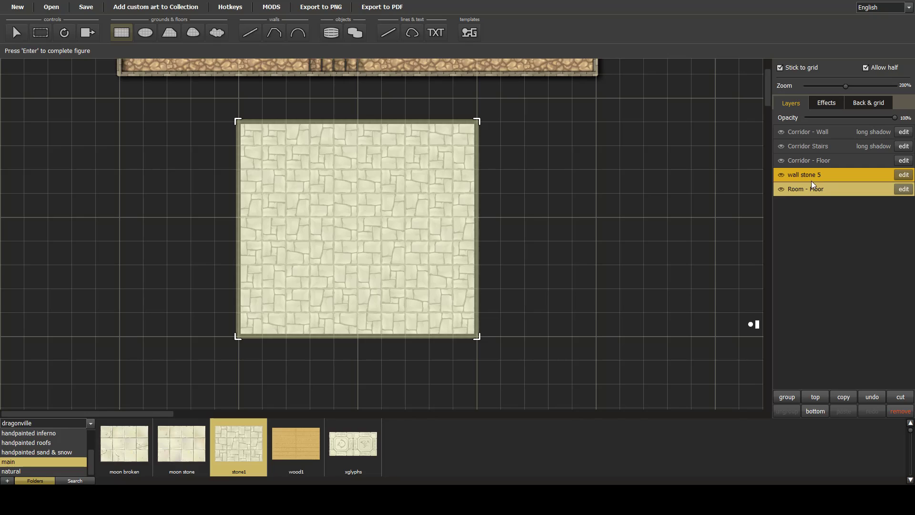
double_click(809, 176)
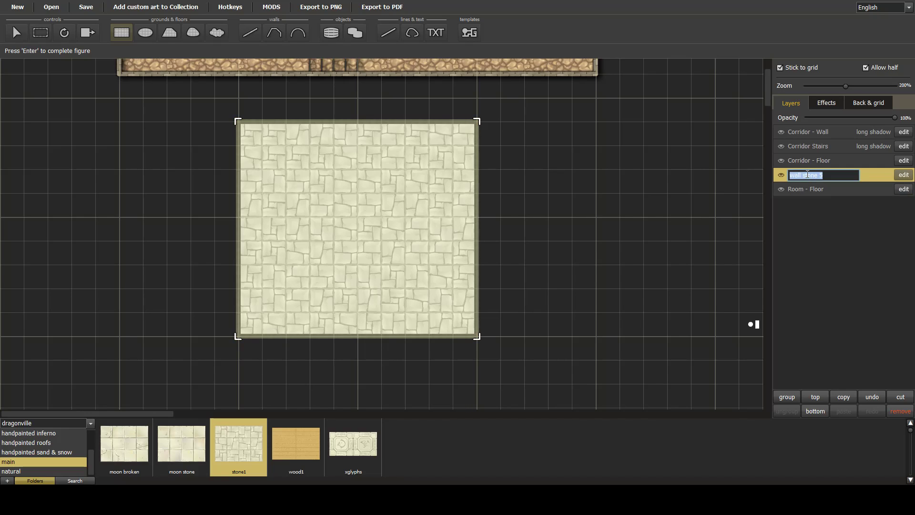
type("Room Wall-")
key("Return")
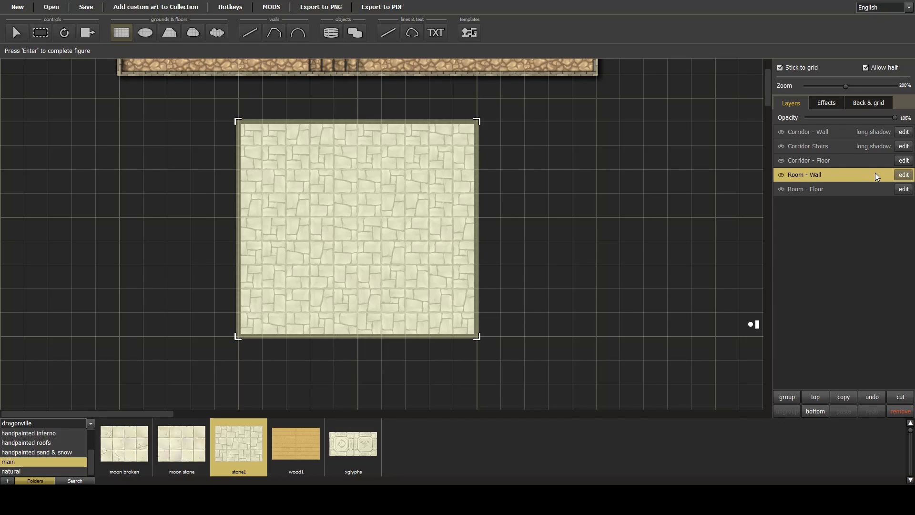
Apply the long shadow effect preset to the Room - Wall layer
left_click(833, 105)
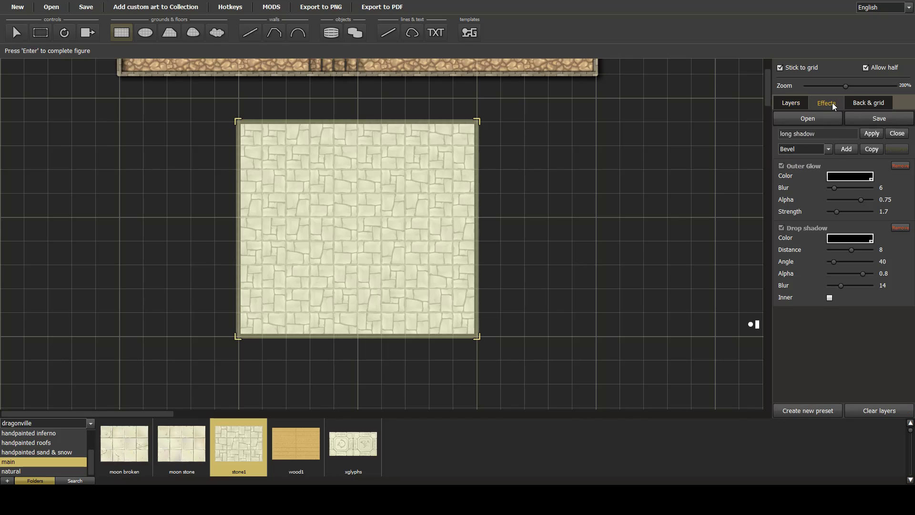
left_click(879, 136)
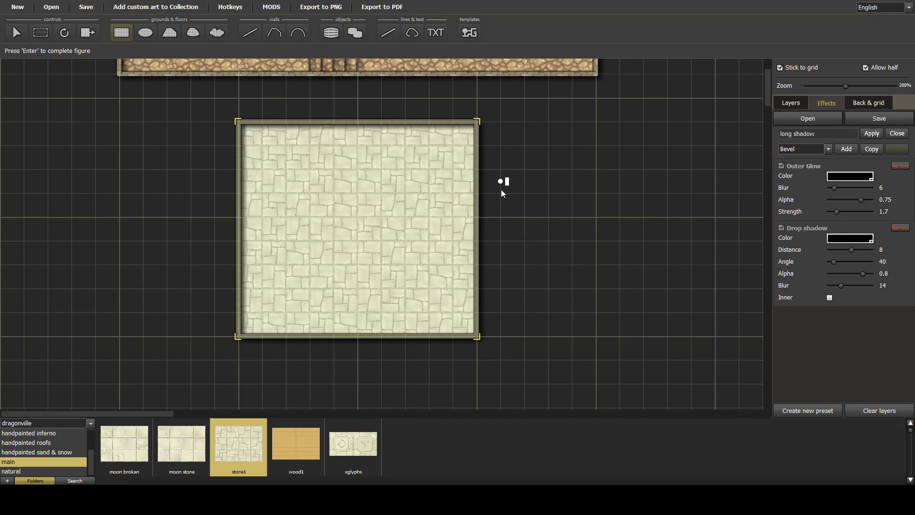
left_click(796, 104)
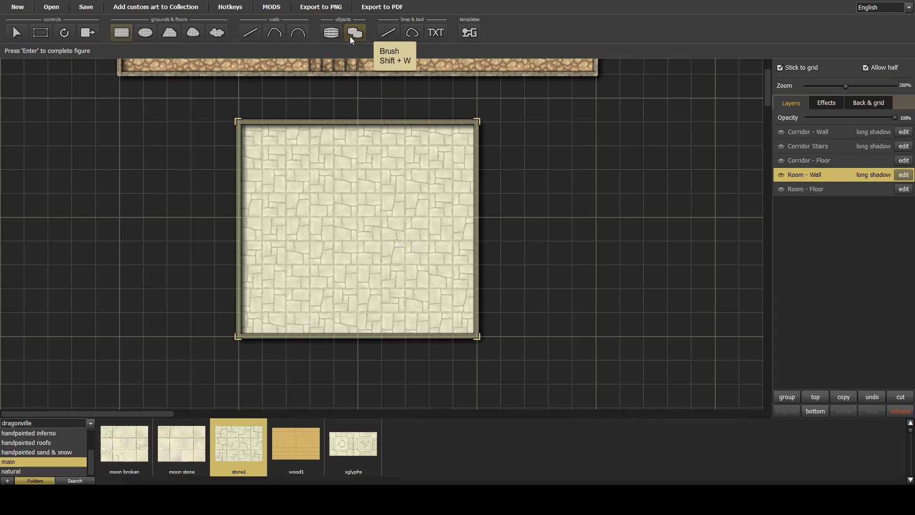
Draw a trial wall segment inside the room, then delete it
left_click(254, 33)
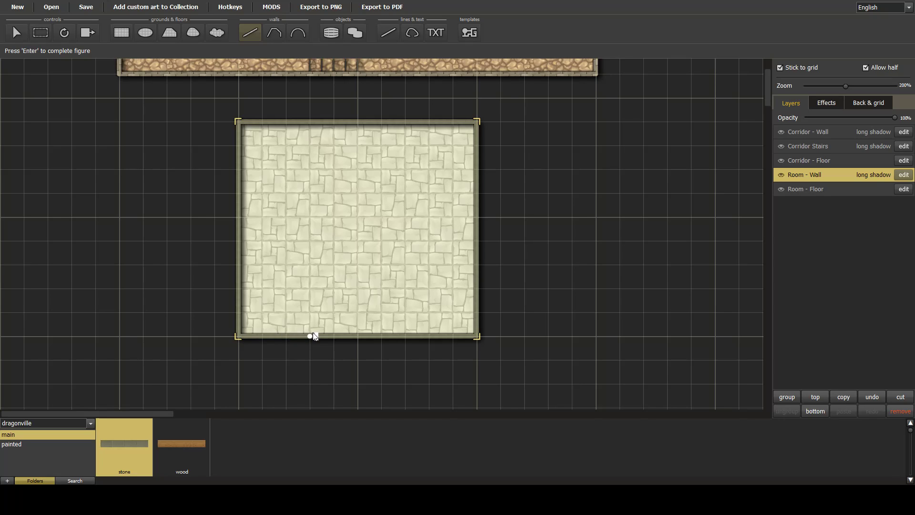
double_click(313, 281)
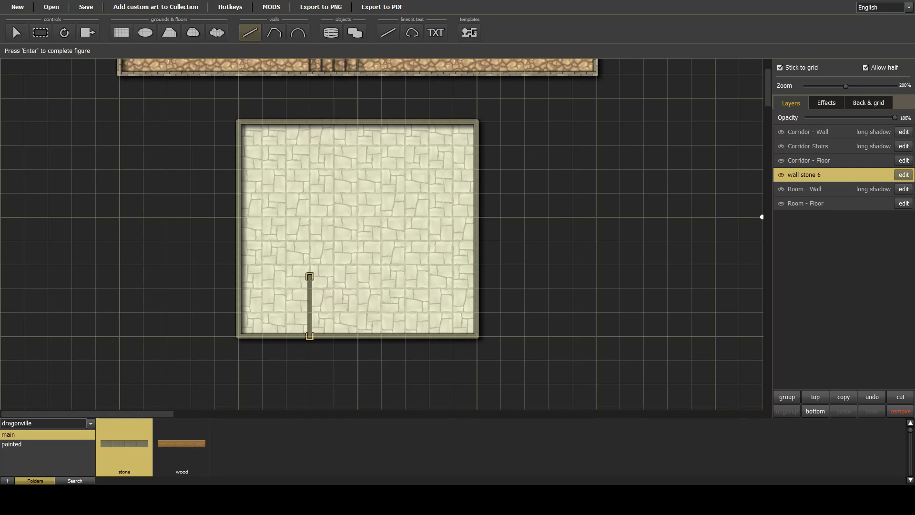
left_click(900, 411)
Start a straight-line figure at the bottom wall, tracing the inner arched step outlines
left_click(395, 32)
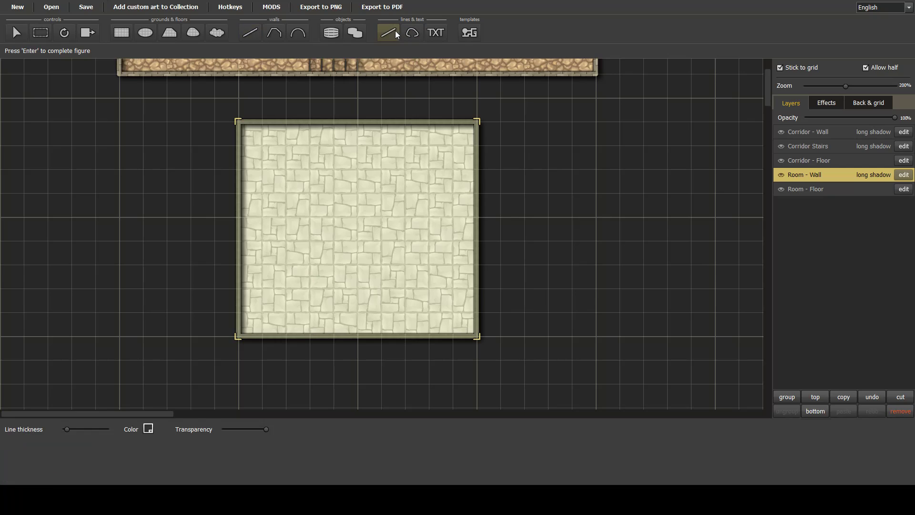
left_click(310, 331)
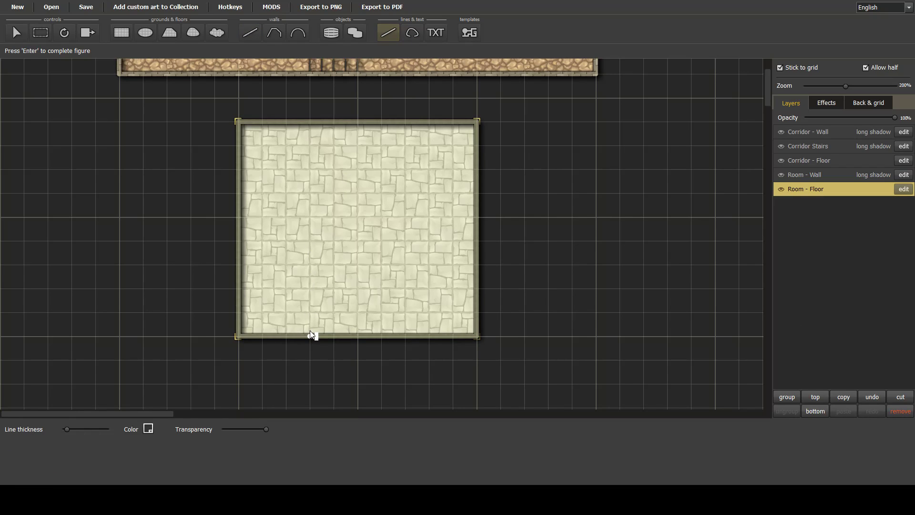
left_click(309, 288)
left_click(336, 261)
left_click(405, 336)
left_click(417, 336)
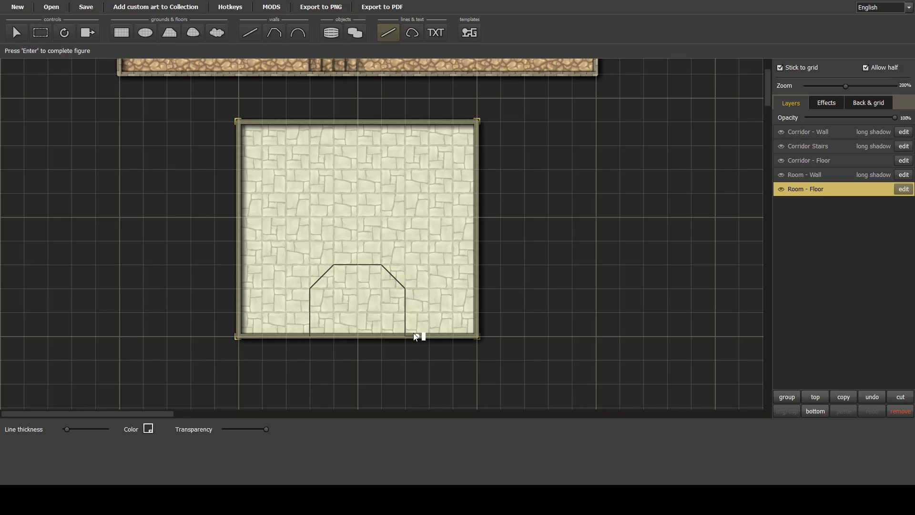
left_click(416, 288)
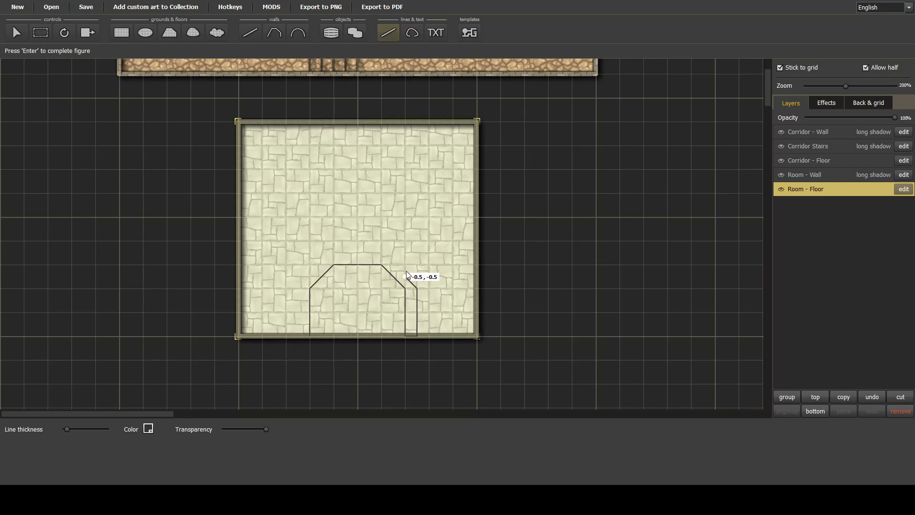
left_click(382, 253)
Continue the line over the outermost arch and finish it at the bottom wall
left_click(333, 253)
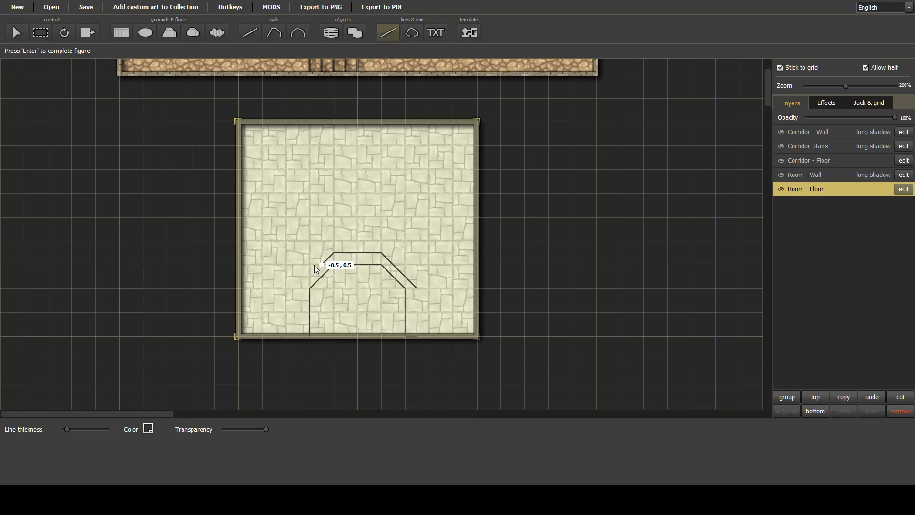
left_click(300, 288)
left_click(298, 336)
left_click(286, 336)
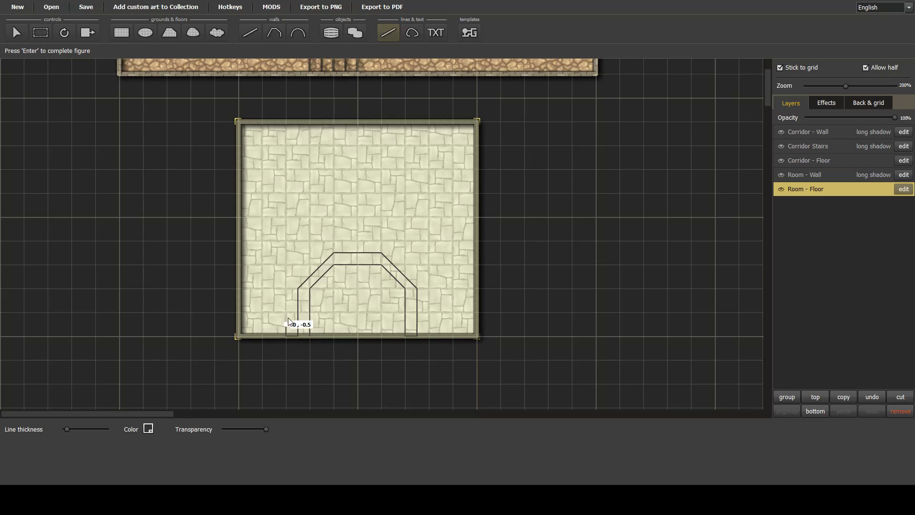
left_click(287, 289)
left_click(380, 240)
left_click(430, 336)
key("Return")
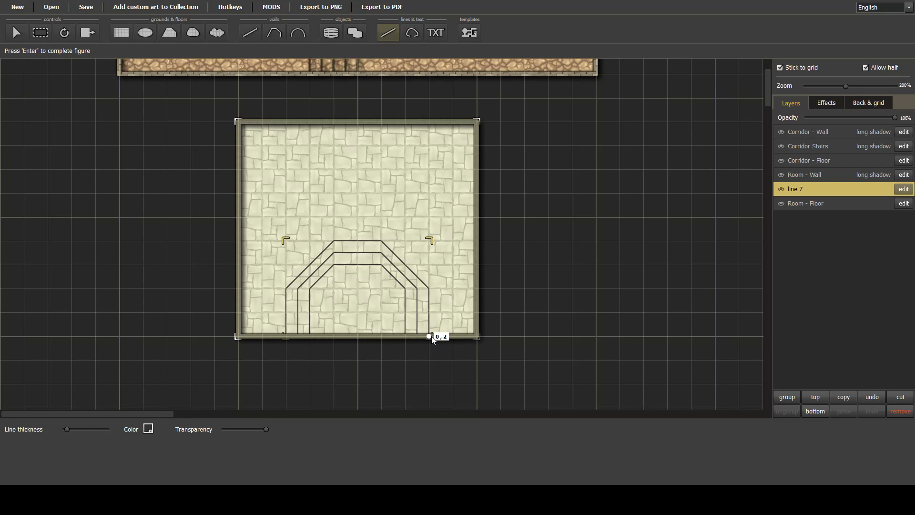
Rename the line 7 layer to 'Room - Steps'
double_click(792, 190)
type("R")
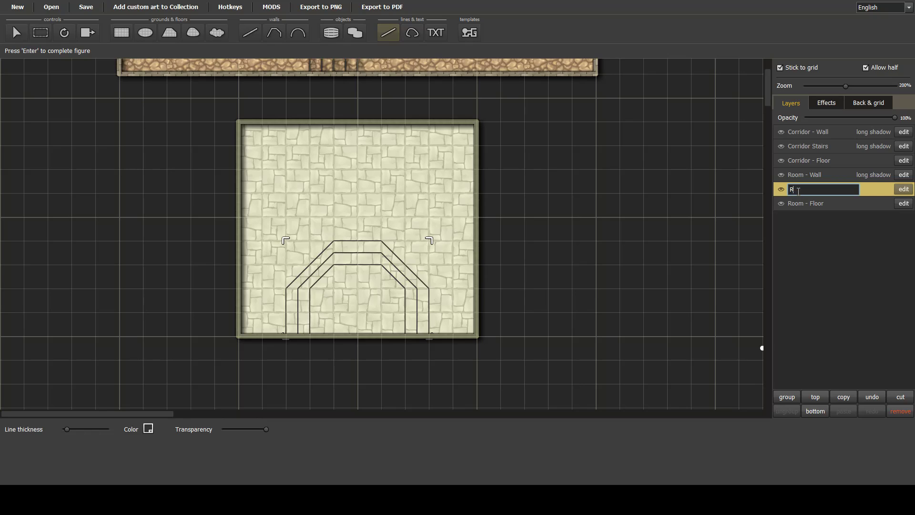
type("oom - Steps")
key("Return")
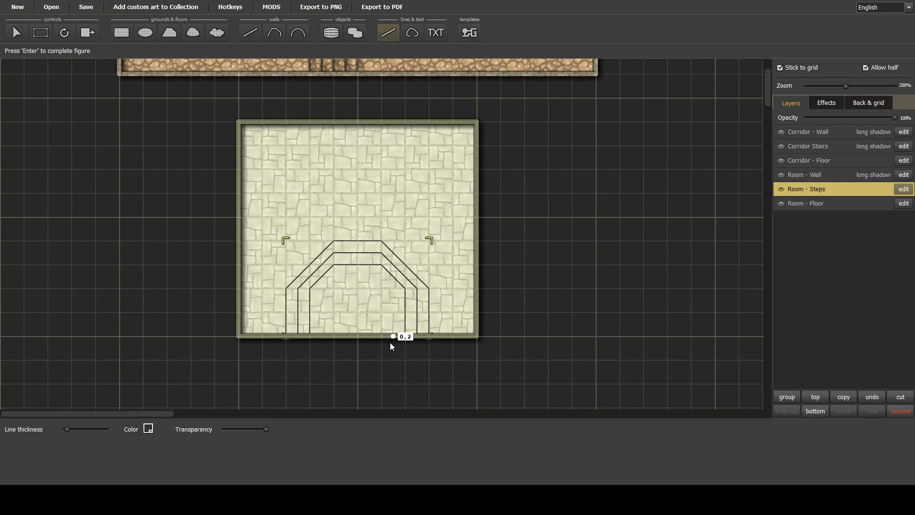
scroll(391, 345, "up", 2)
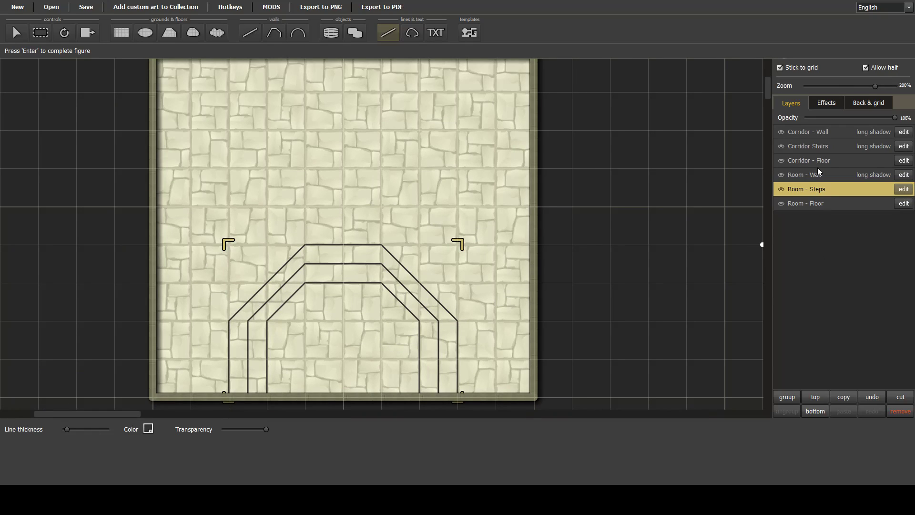
left_click(812, 129)
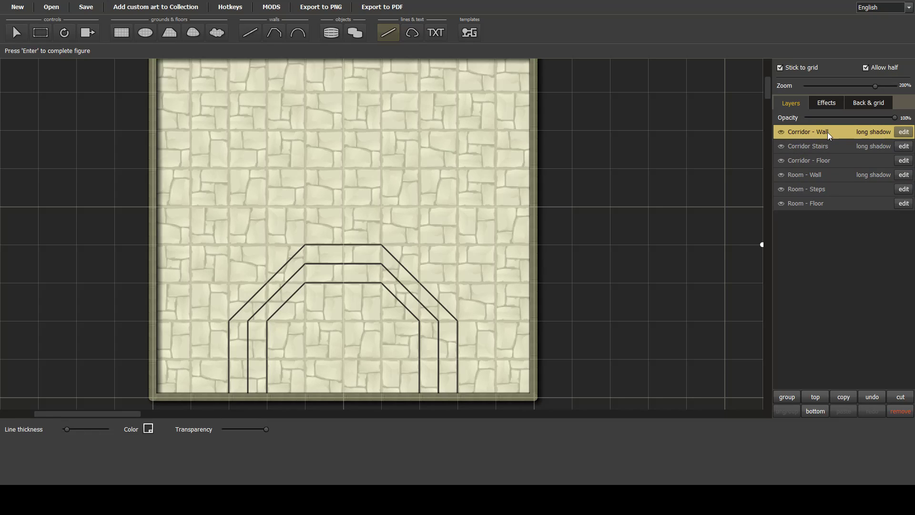
Give the Room - Wall layer the fantasy_fortress light bricks wall texture
left_click(827, 133)
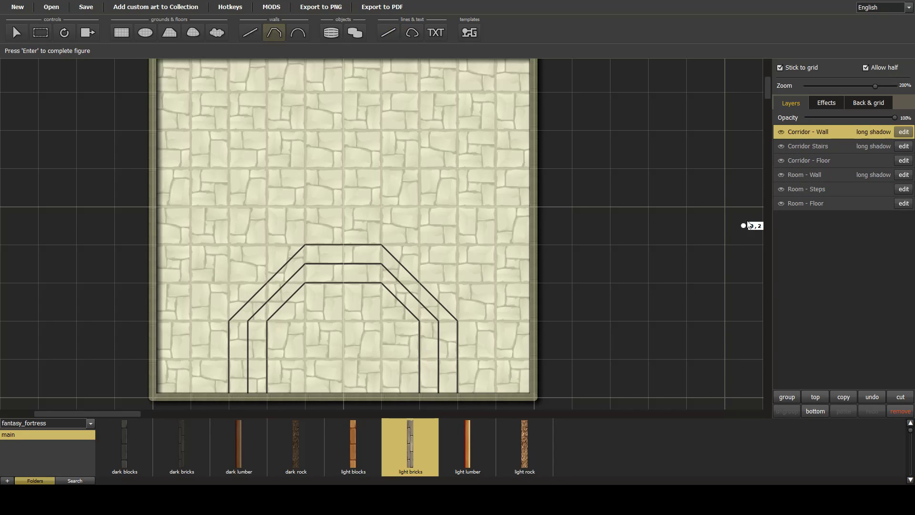
left_click(816, 176)
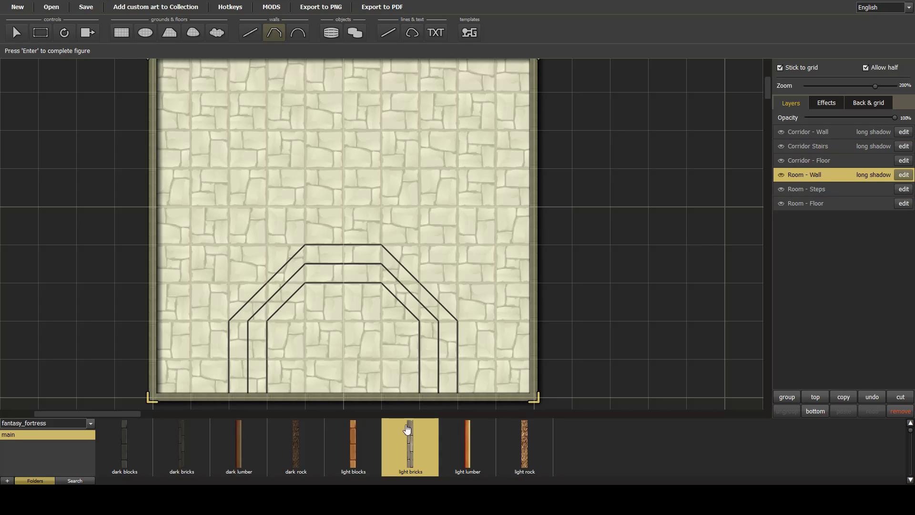
left_click(436, 468)
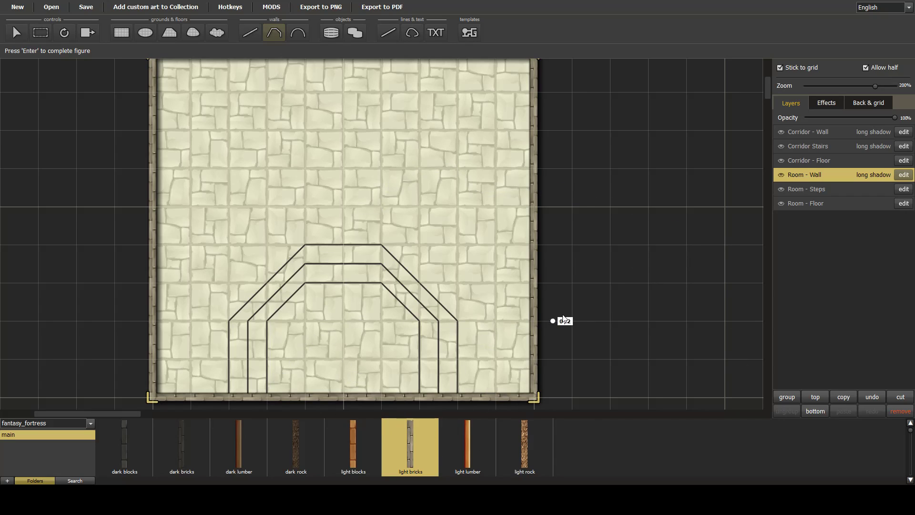
left_click(791, 188)
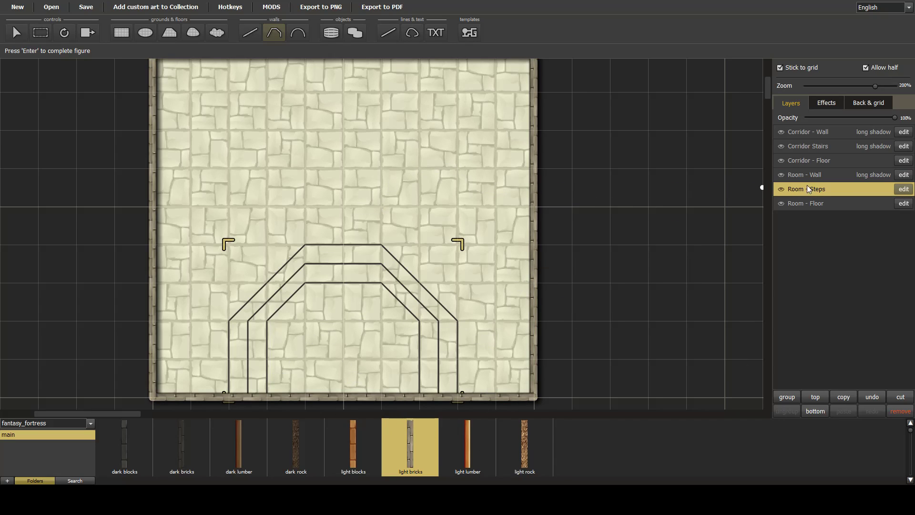
Apply the long shadow effect to the Room - Steps layer
left_click(835, 102)
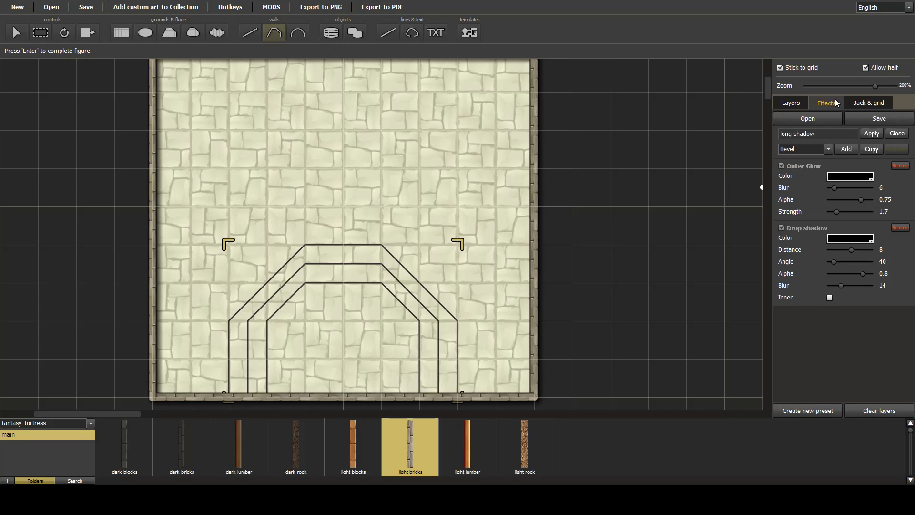
left_click(870, 133)
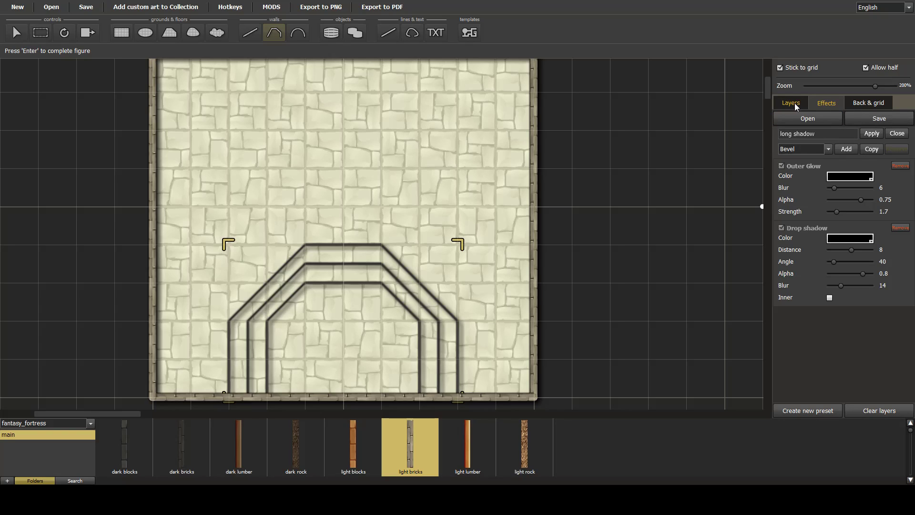
left_click(897, 134)
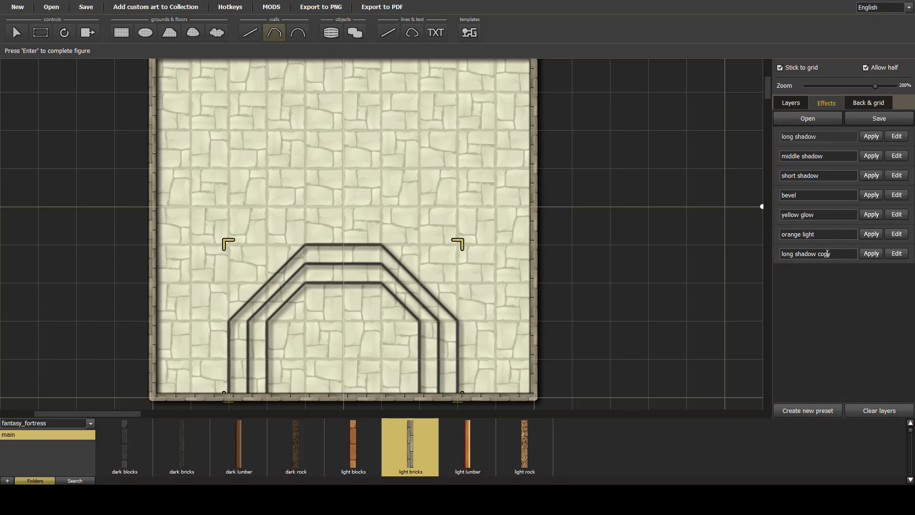
Rename the long shadow copy preset to 'Room - Steps Shadow'
left_click(896, 254)
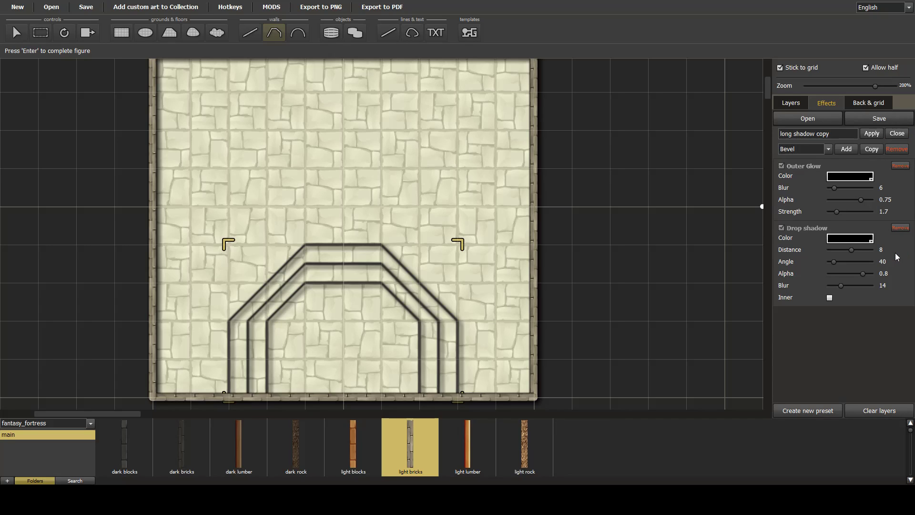
left_click_drag(839, 134, 752, 129)
type("Room - Stepps Shadow")
left_click(816, 134)
key("BackSpace")
Apply Room - Steps Shadow and set its drop shadow alpha to 0.75 and angle to 259
left_click(872, 134)
left_click(804, 102)
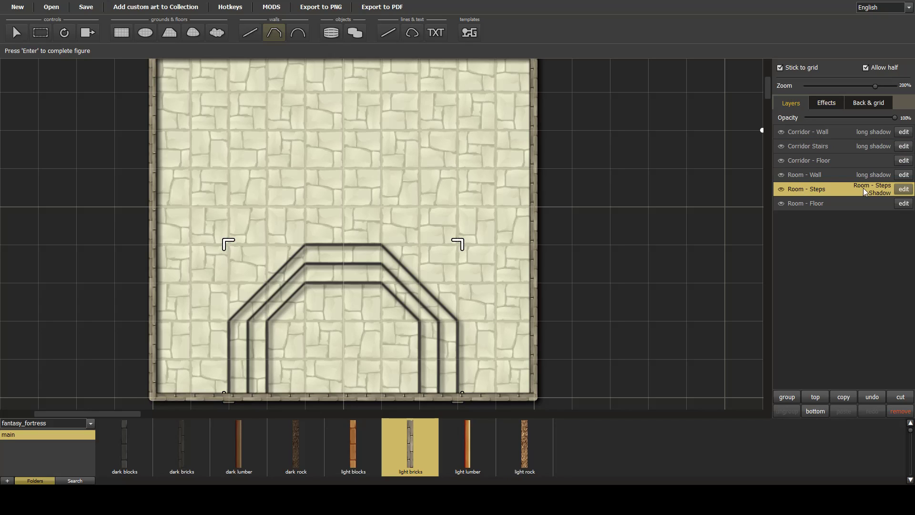
left_click(825, 104)
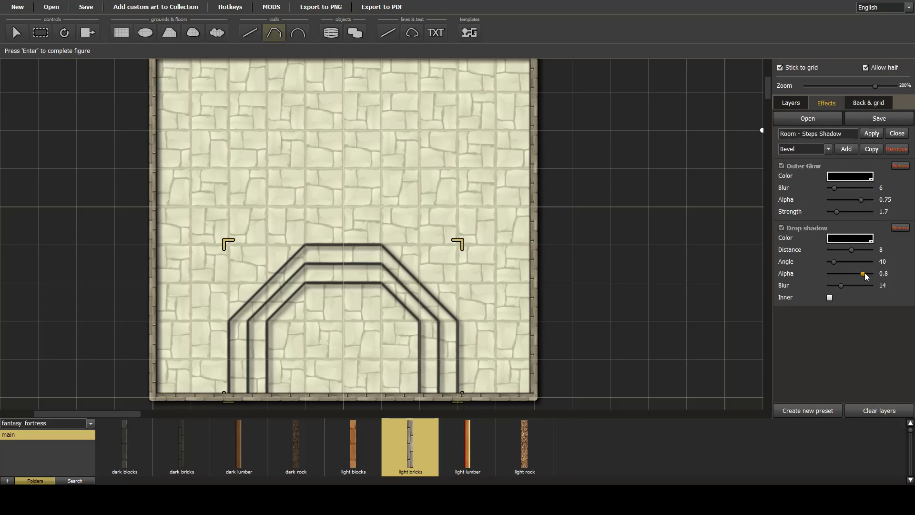
mouse_move(863, 275)
left_mouse_down()
mouse_move(786, 271)
mouse_move(864, 274)
mouse_move(835, 261)
mouse_move(860, 260)
left_mouse_up()
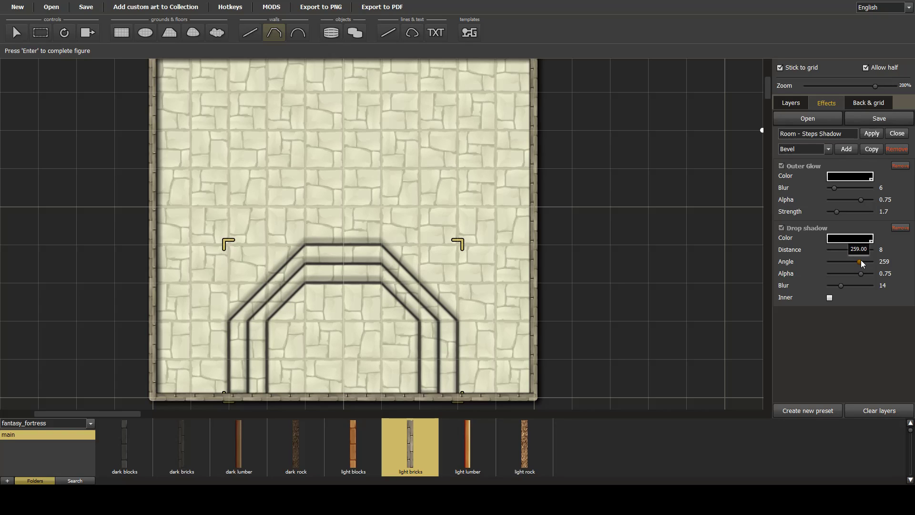
left_click_drag(861, 259, 861, 259)
Increase the Room - Steps line thickness from 2 to 3 and confirm the edit
left_click(784, 104)
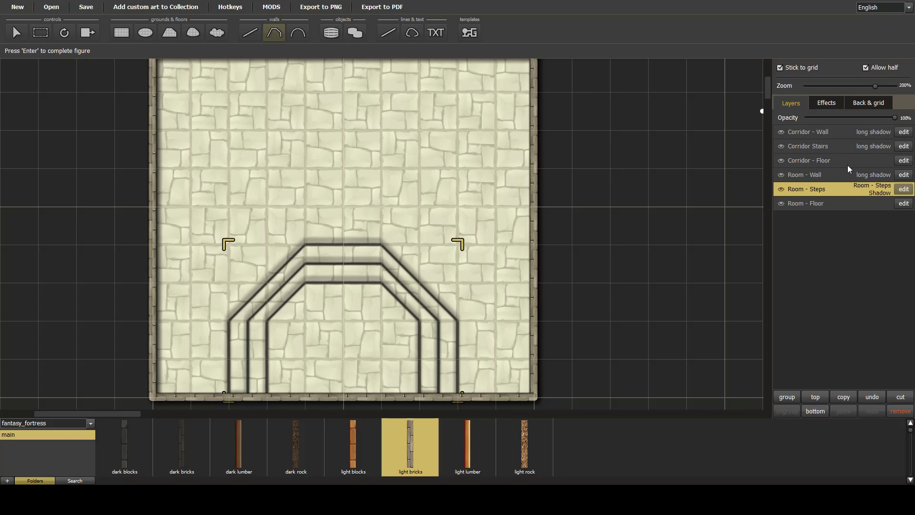
left_click(832, 145)
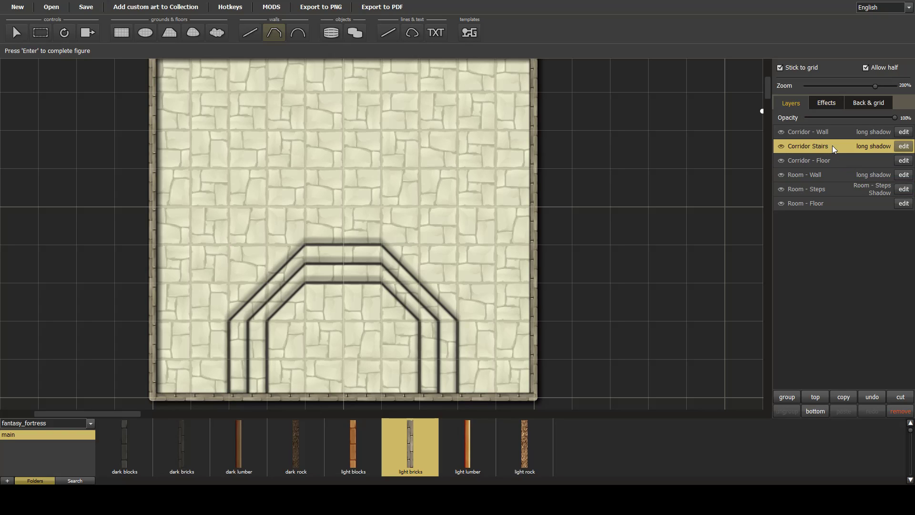
left_click(898, 147)
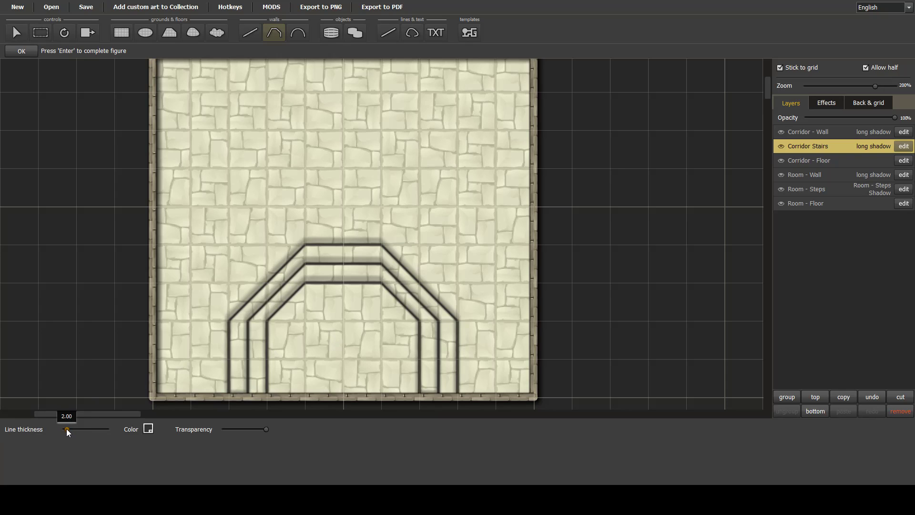
left_click(806, 190)
left_click(904, 189)
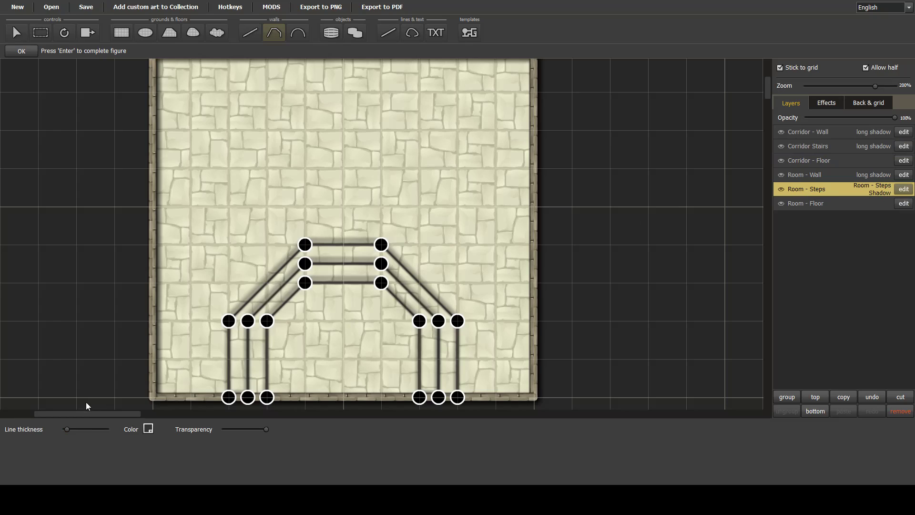
left_click(70, 428)
left_click_drag(68, 428, 66, 427)
left_click(885, 186)
left_click(21, 51)
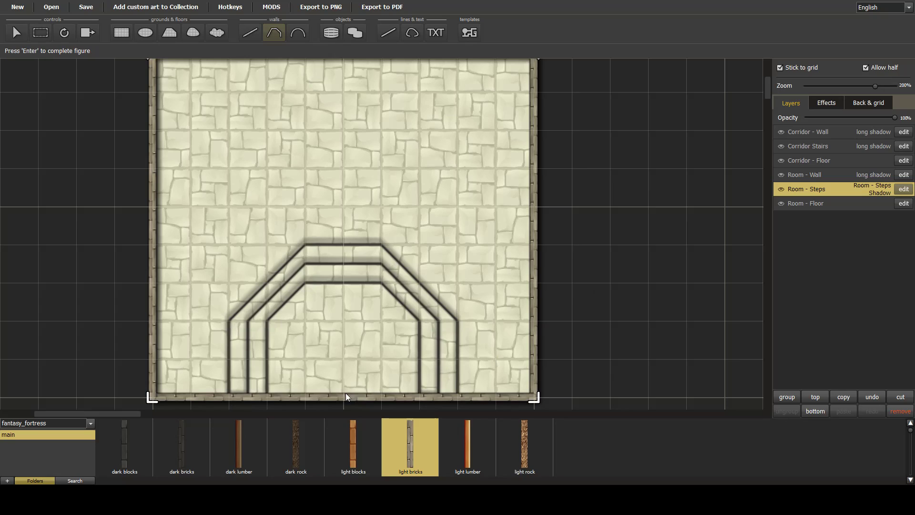